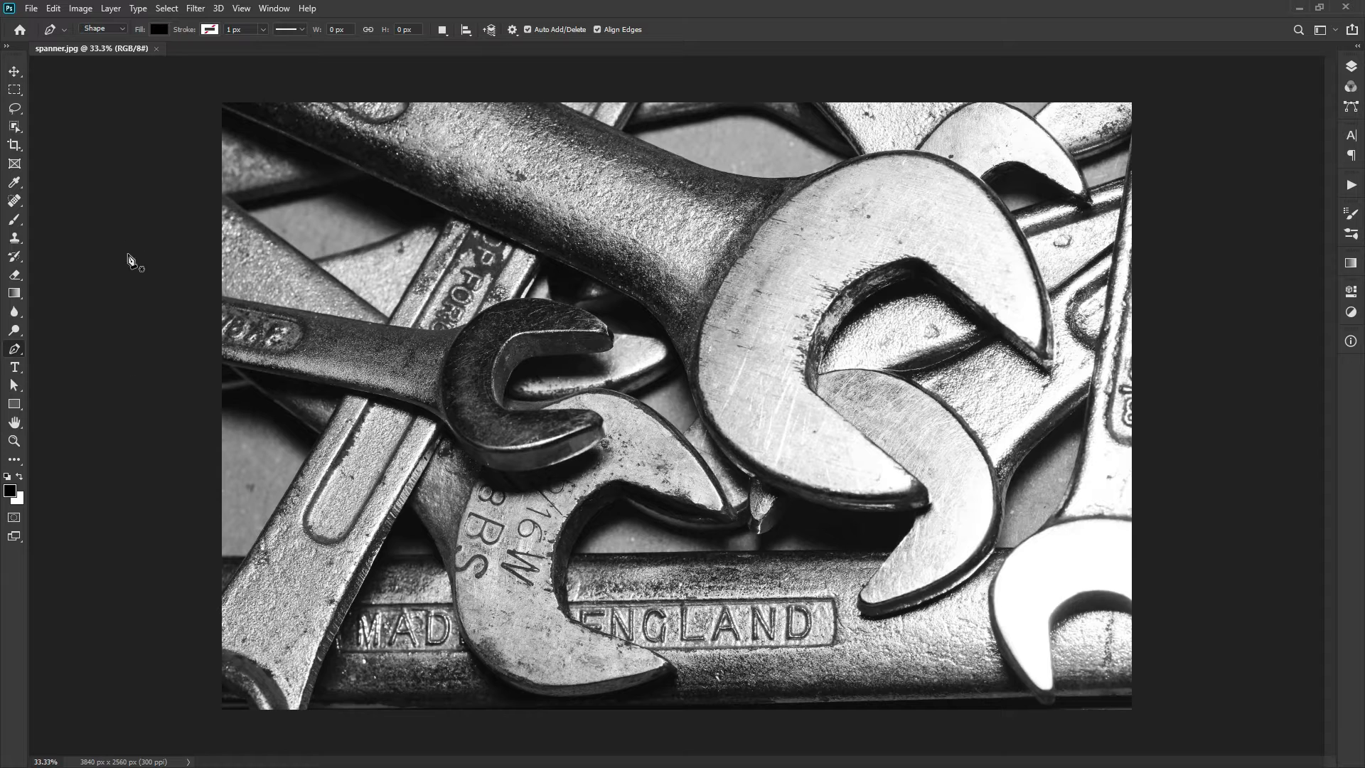
# Step: Switch the Pen tool's mode from Shape to Path
pyautogui.click(125, 30)
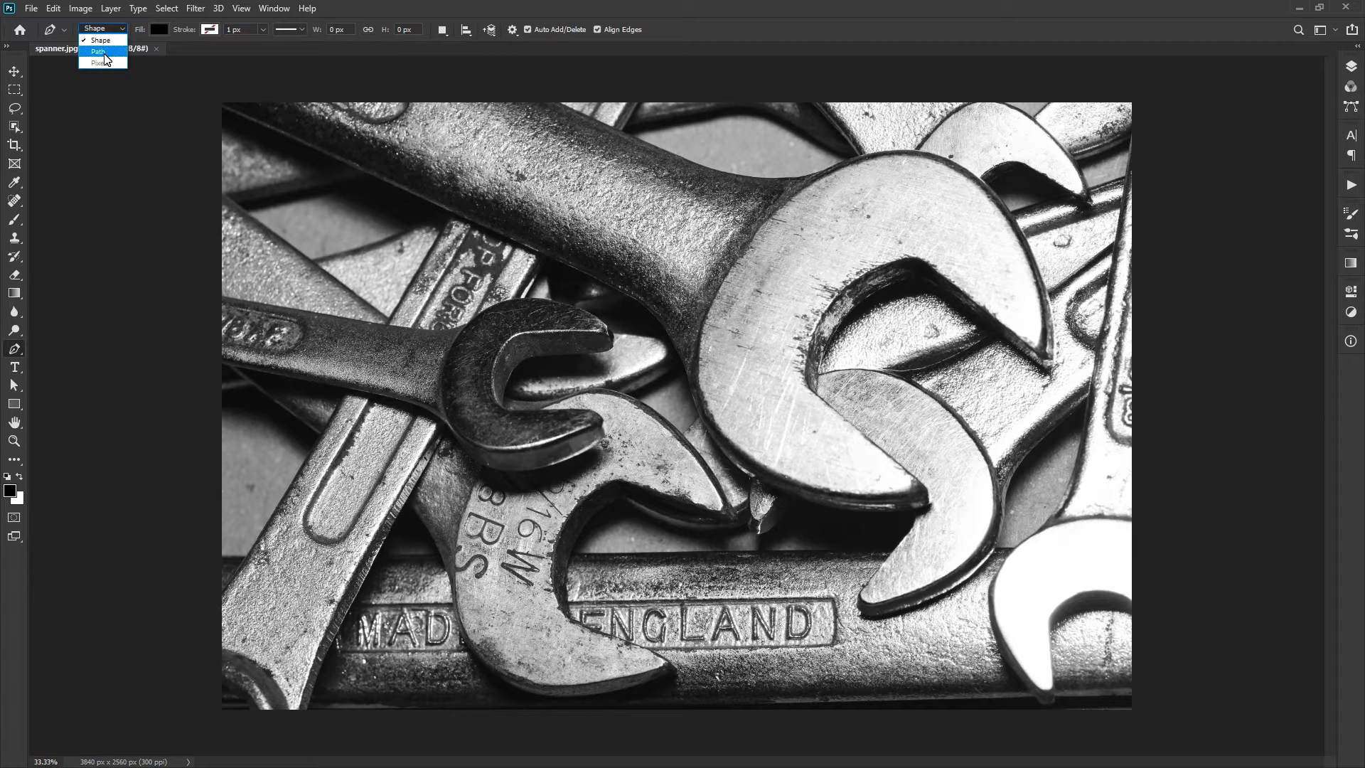
pyautogui.click(103, 52)
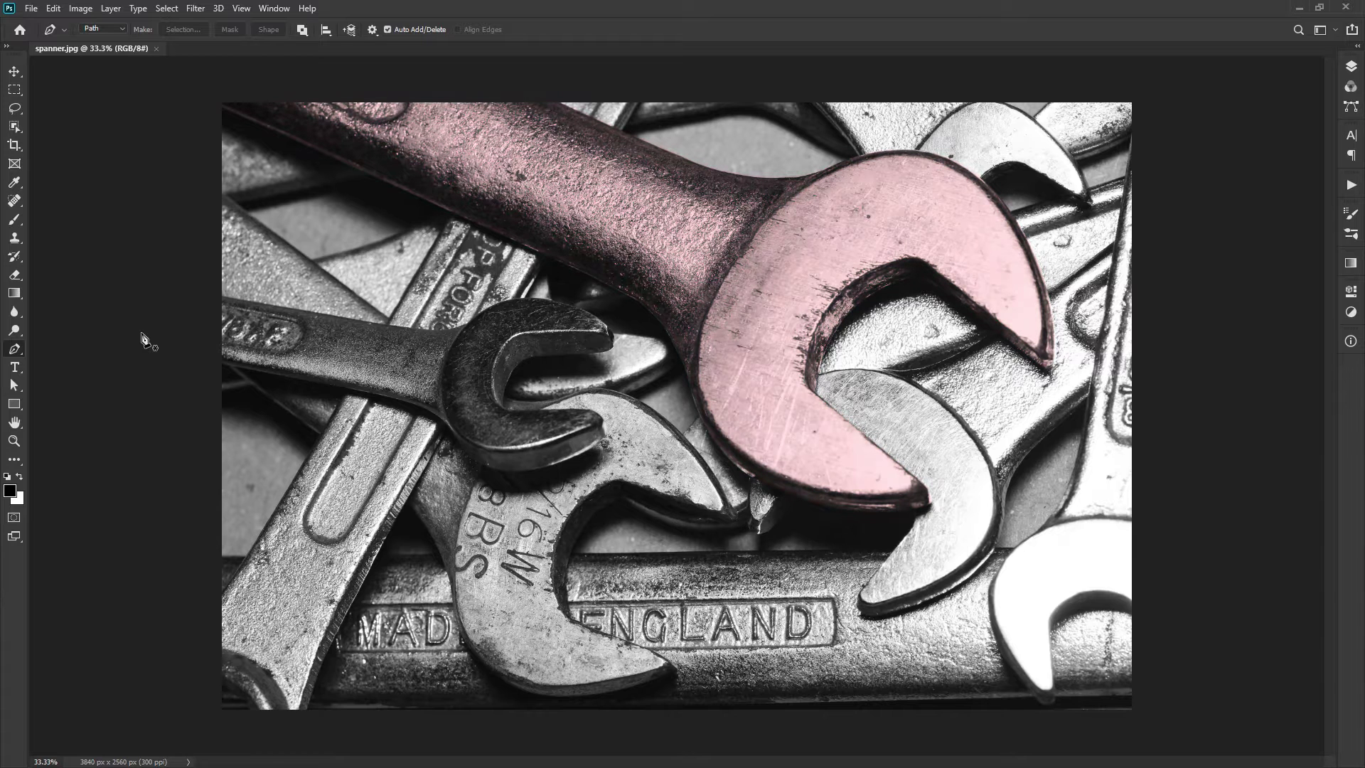
# Step: Brighten the spanner photo with a Levels adjustment layer, setting the midtones to 2.74
pyautogui.click(1350, 69)
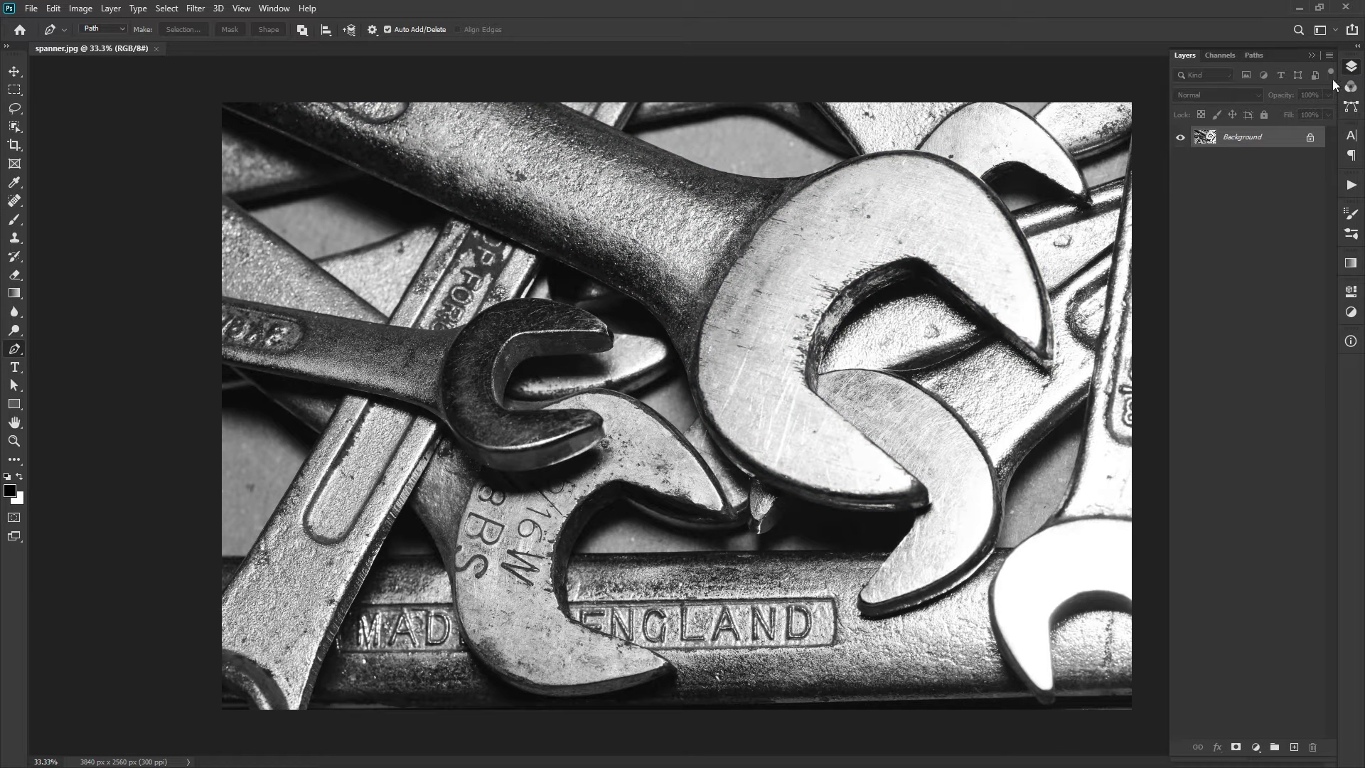
pyautogui.click(1256, 750)
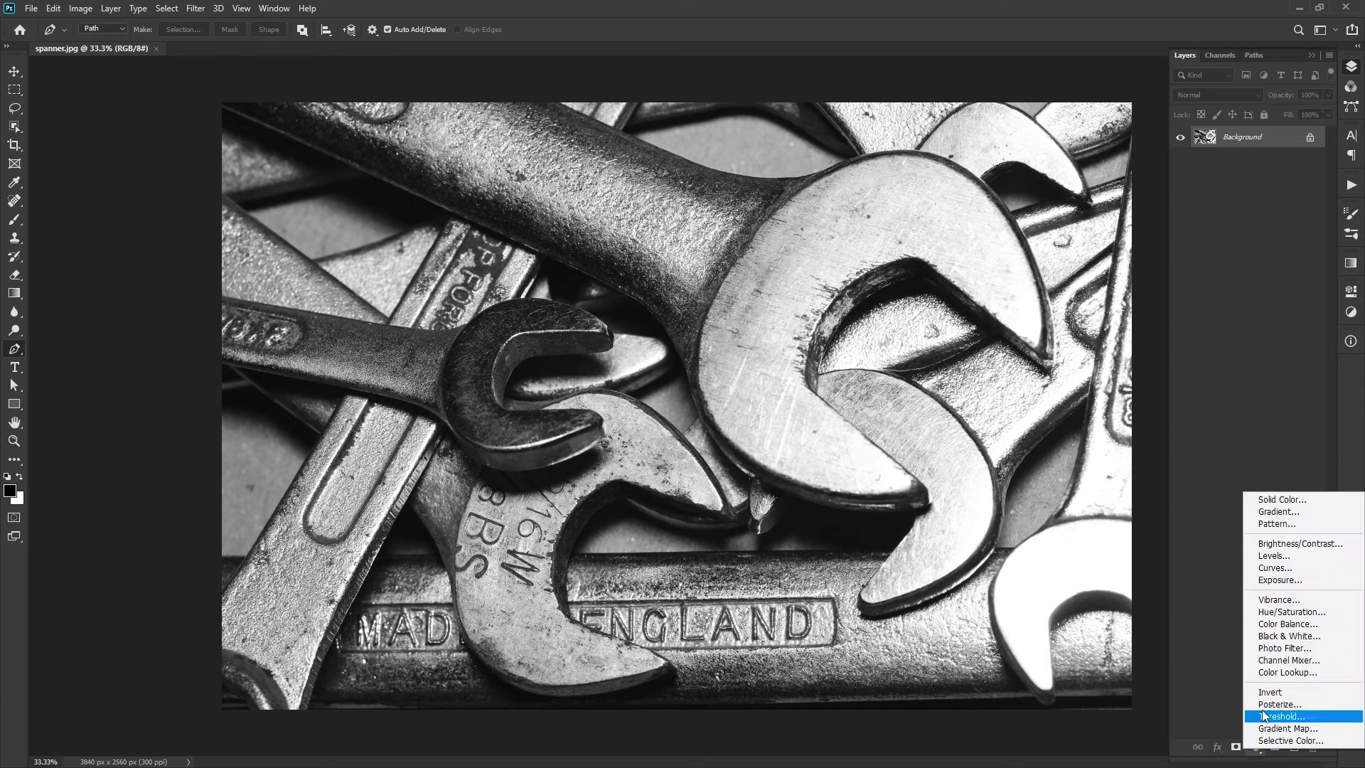
pyautogui.click(1265, 556)
pyautogui.moveTo(1240, 429); pyautogui.dragTo(1187, 428)
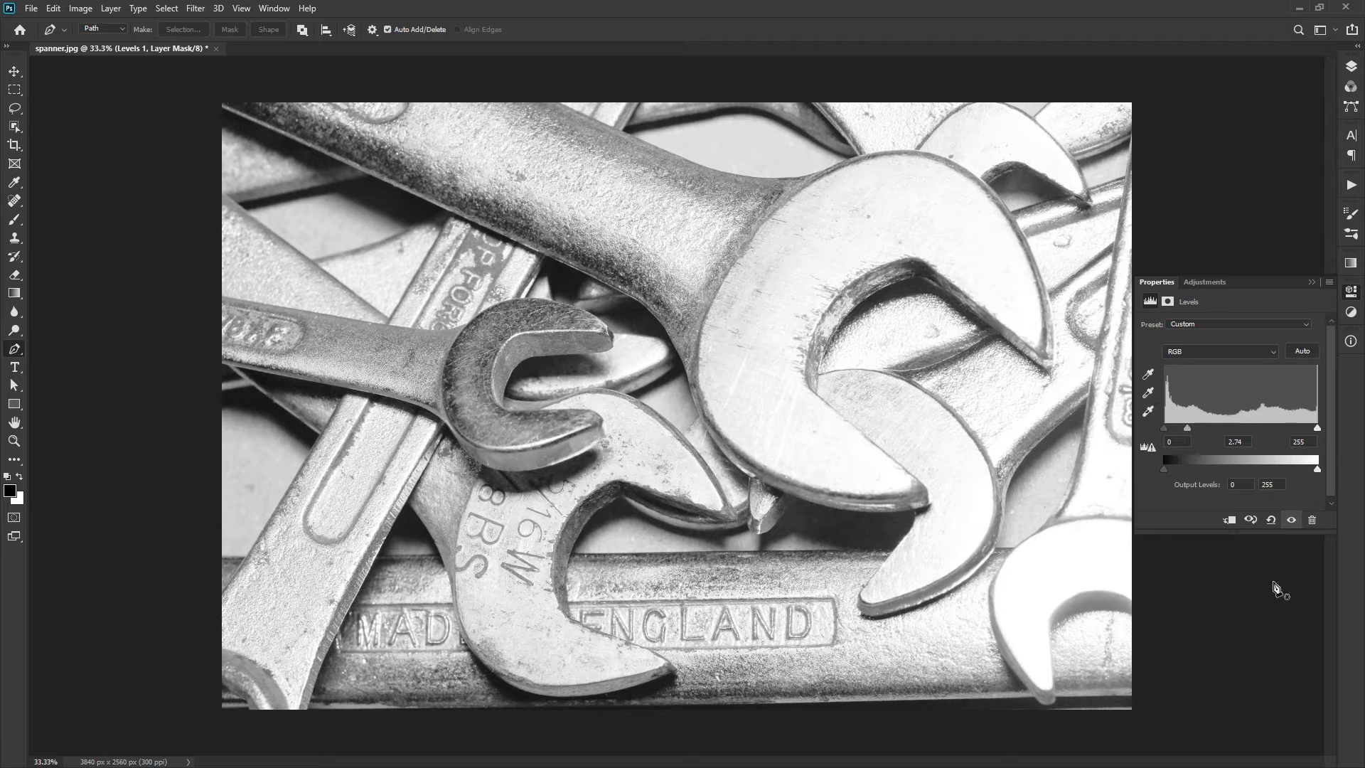
pyautogui.click(1351, 67)
pyautogui.click(1351, 67)
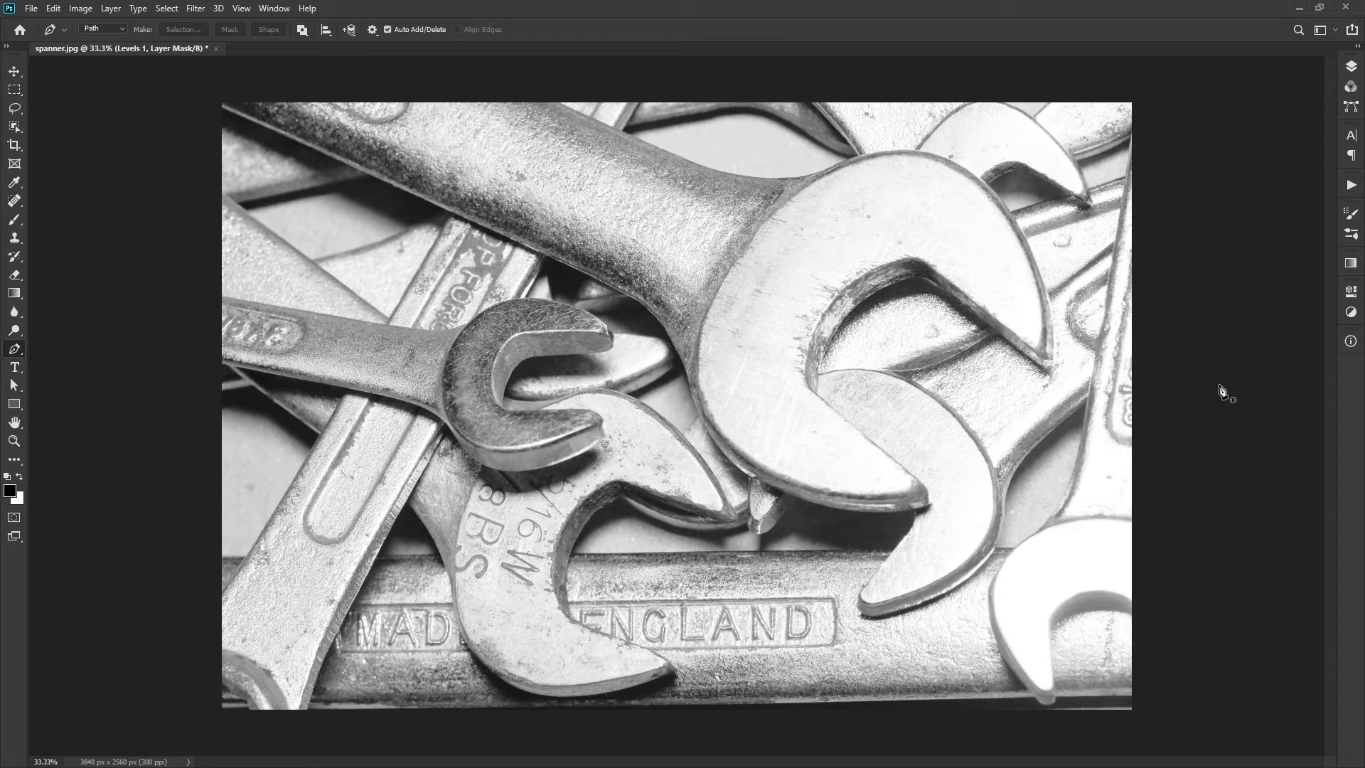
# Step: Start a path at the far end of the large spanner's handle and trace its lower edge to the neck
pyautogui.click(219, 106)
pyautogui.click(562, 262)
pyautogui.click(560, 261)
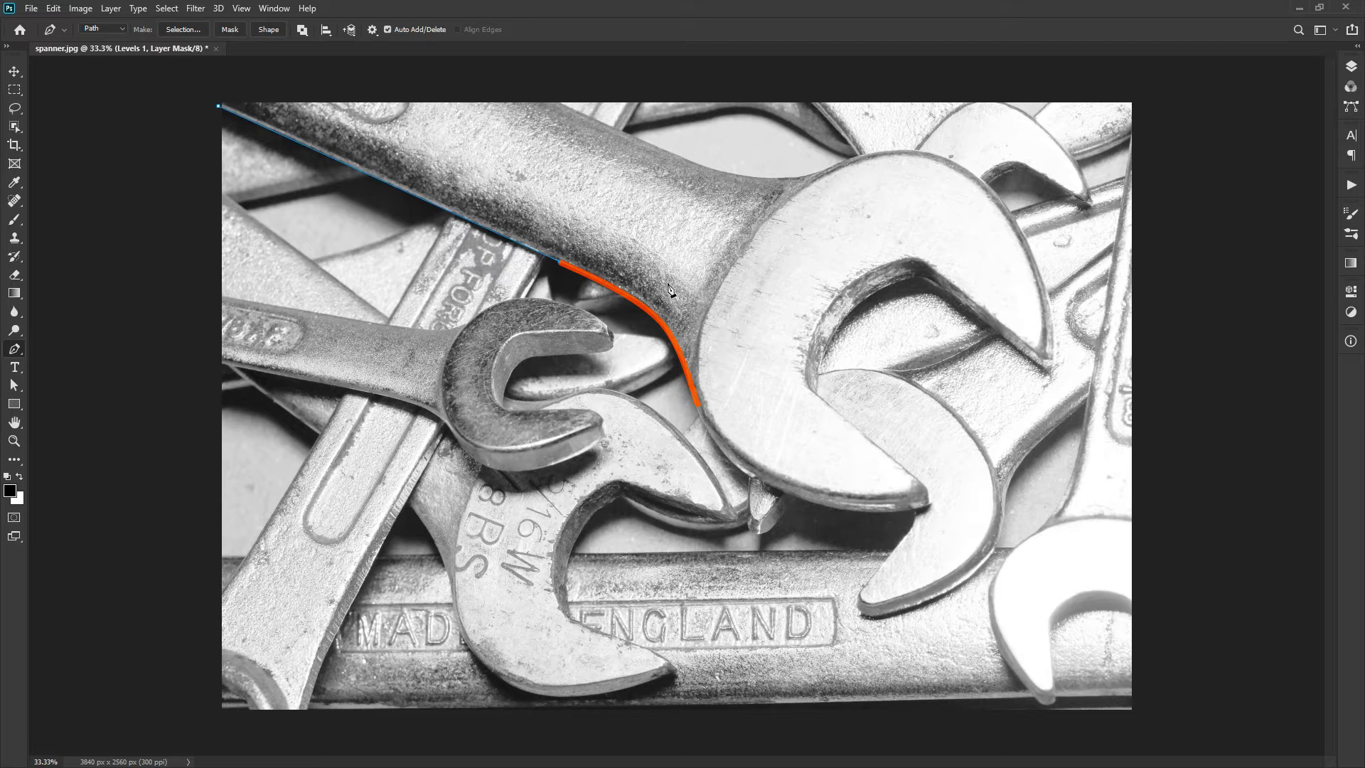
pyautogui.click(659, 322)
pyautogui.click(673, 343)
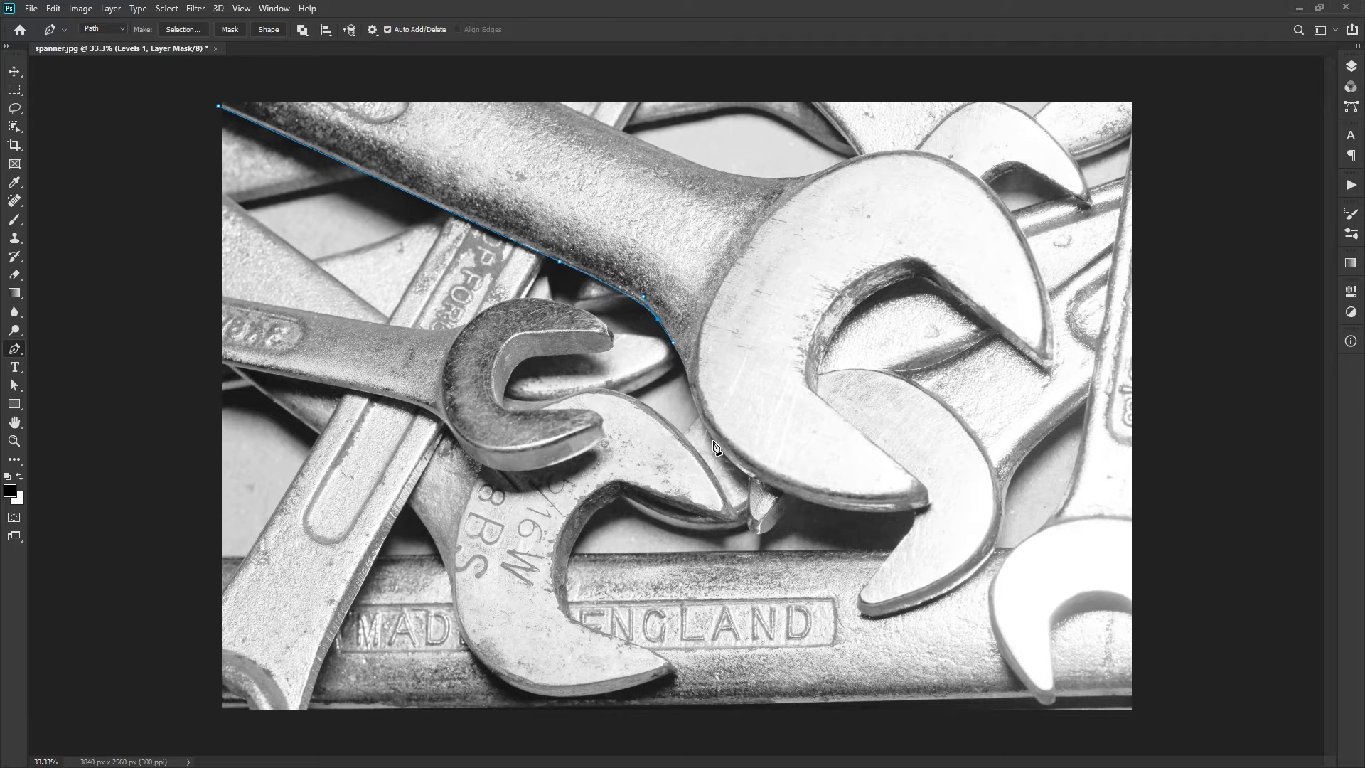
# Step: Continue the path from the neck around the outer curve of the head to the underside of the lower jaw
pyautogui.click(692, 396)
pyautogui.click(702, 431)
pyautogui.click(777, 488)
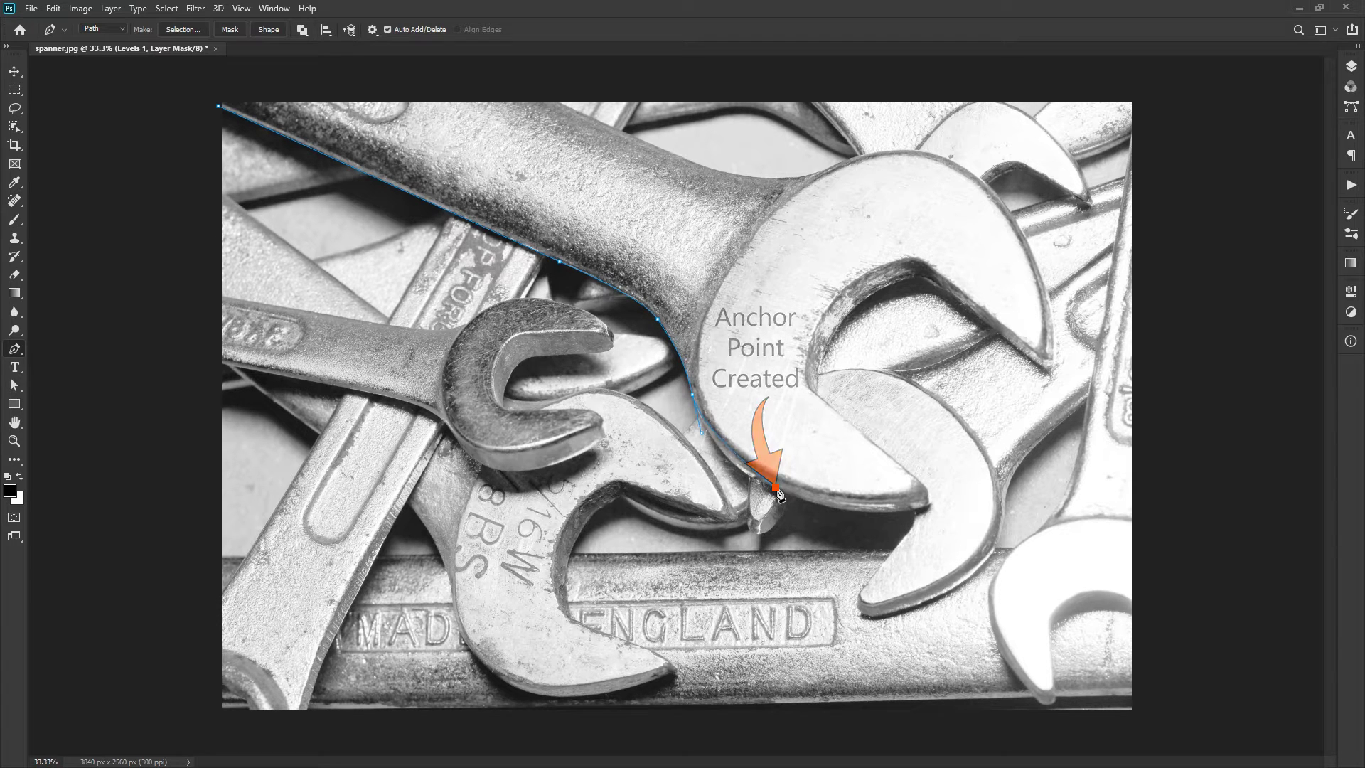
pyautogui.moveTo(777, 489); pyautogui.dragTo(836, 513)
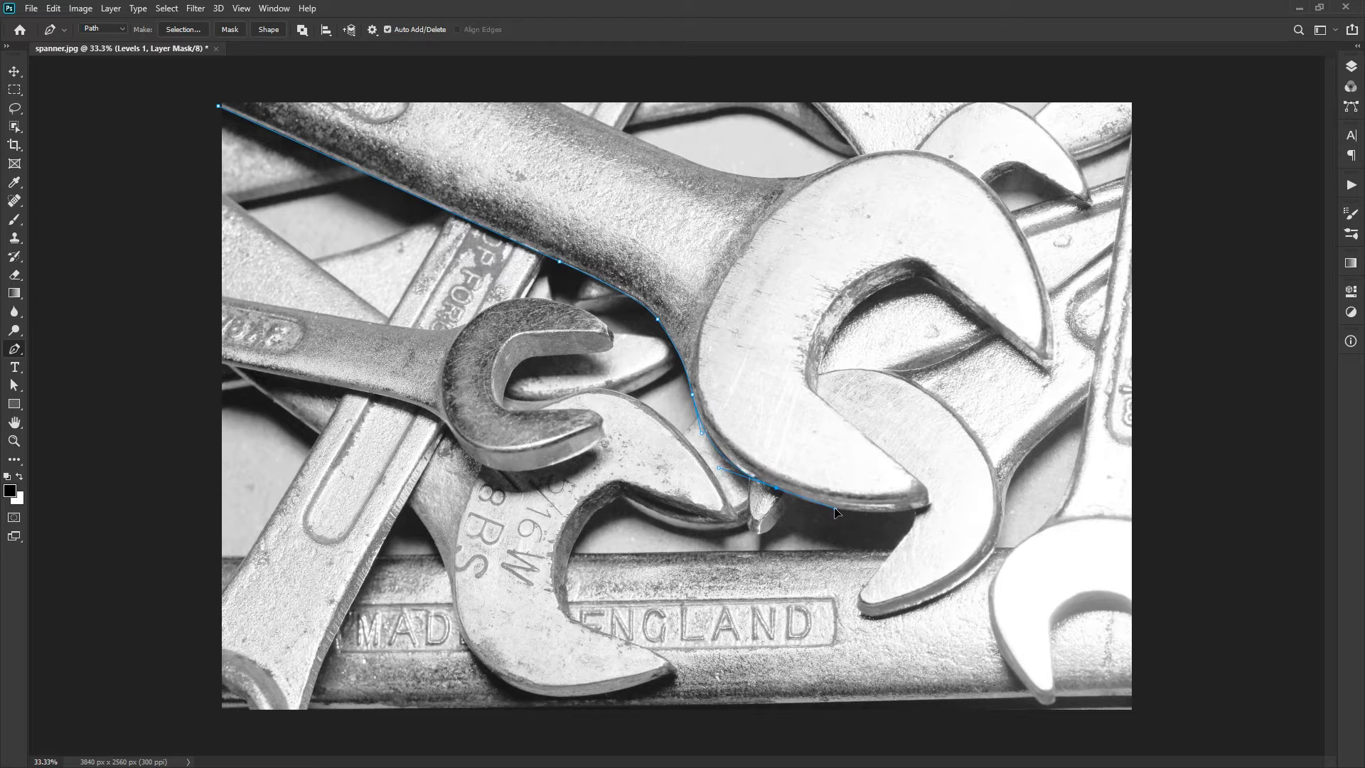
pyautogui.moveTo(836, 513); pyautogui.dragTo(822, 507)
# Step: Carry the path around the lower jaw's tip and along its inner edge to the corner of the mouth
pyautogui.moveTo(931, 504); pyautogui.dragTo(909, 470)
pyautogui.moveTo(983, 485); pyautogui.dragTo(889, 525)
pyautogui.moveTo(924, 482); pyautogui.dragTo(930, 498)
pyautogui.click(816, 393)
# Step: Adjust the direction handle at the lower jaw's tip independently so the segment follows the jaw's straight inner edge
pyautogui.moveTo(920, 464)
pyautogui.mouseDown()
pyautogui.moveTo(890, 488)
pyautogui.moveTo(920, 495)
pyautogui.moveTo(931, 463)
pyautogui.moveTo(902, 480)
pyautogui.moveTo(909, 511)
pyautogui.moveTo(940, 467)
pyautogui.moveTo(958, 494)
pyautogui.moveTo(936, 463)
pyautogui.moveTo(912, 472)
pyautogui.mouseUp()
pyautogui.moveTo(910, 475); pyautogui.dragTo(904, 487)
pyautogui.hotkey('ctrl', 'z')
pyautogui.press('alt')
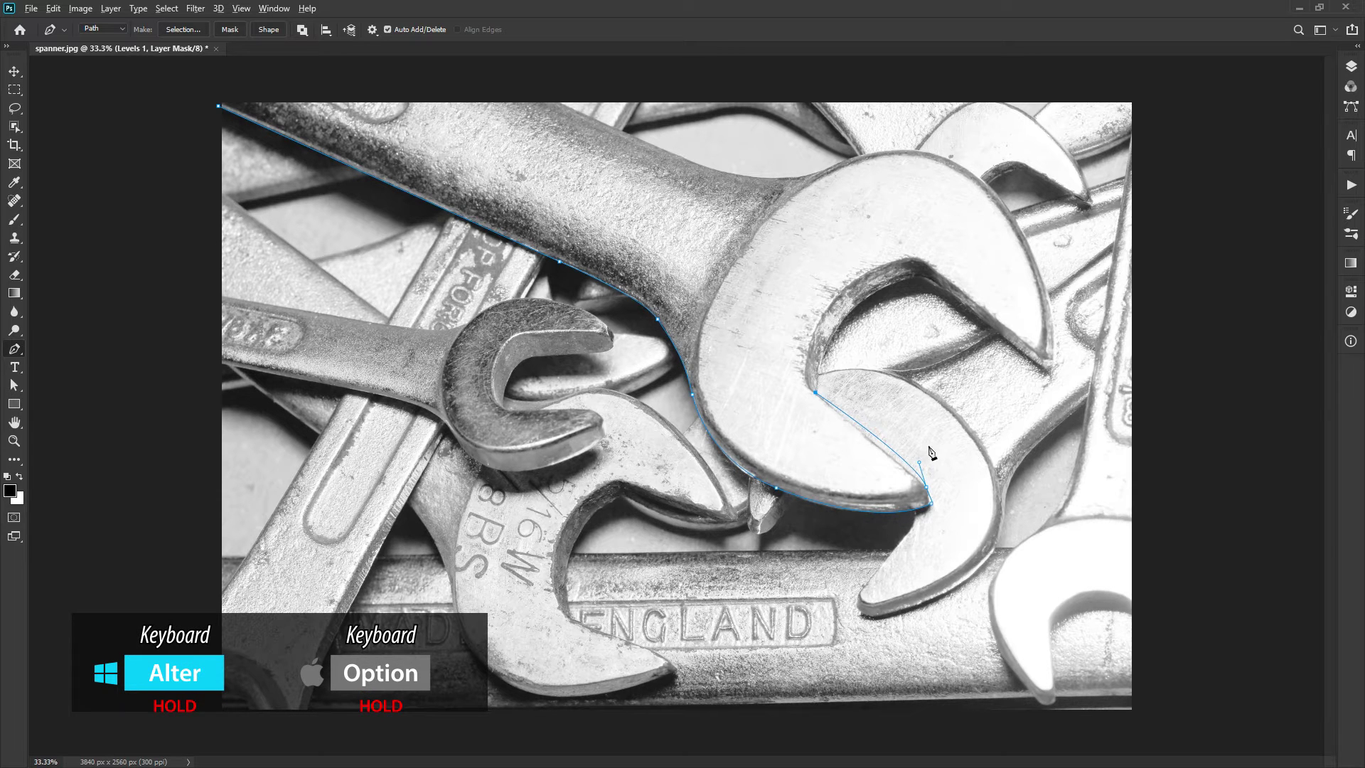
pyautogui.moveTo(920, 463); pyautogui.dragTo(923, 484)
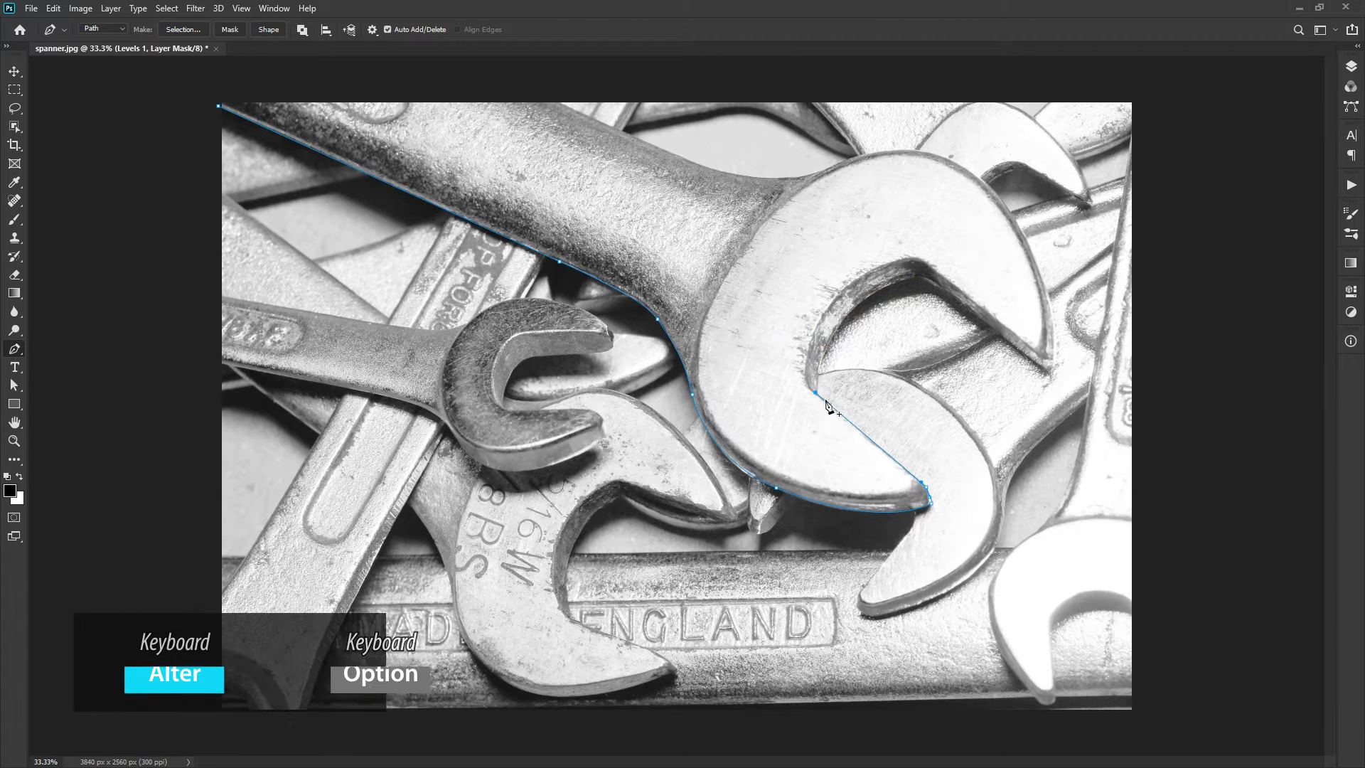
# Step: Trace the curved mouth opening, remove the outgoing handle at its upper corner and extend the path to the upper jaw's tip
pyautogui.moveTo(815, 392); pyautogui.dragTo(817, 350)
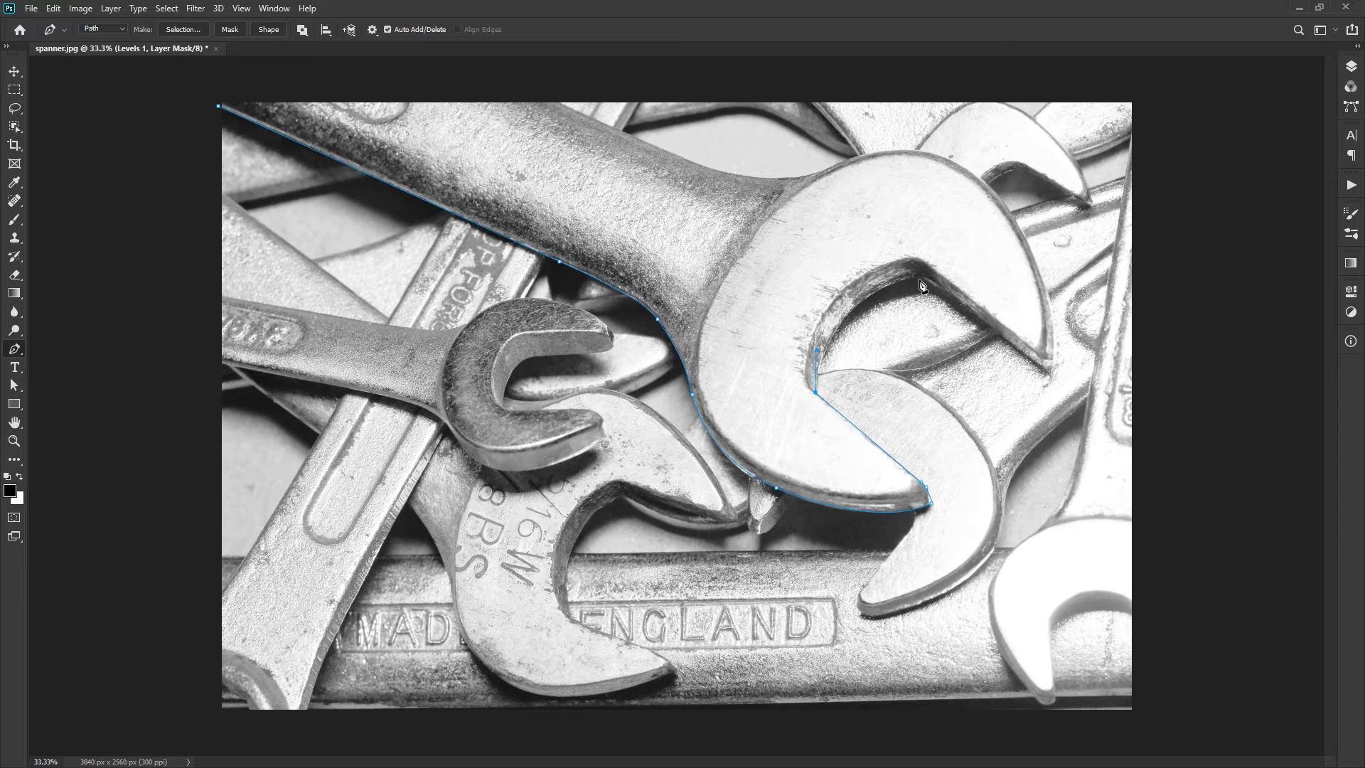
pyautogui.moveTo(921, 278); pyautogui.dragTo(993, 278)
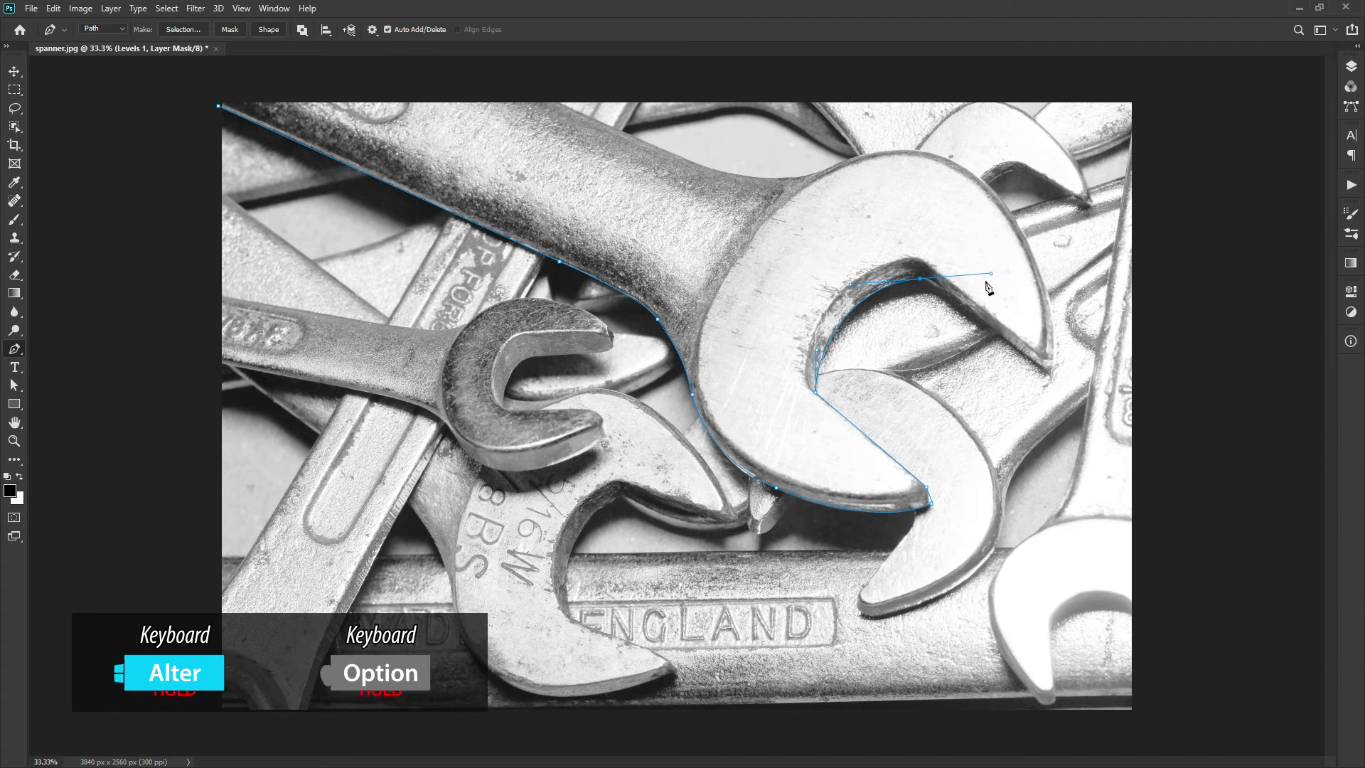
pyautogui.keyDown('alt'); pyautogui.click(922, 281); pyautogui.keyUp('alt')
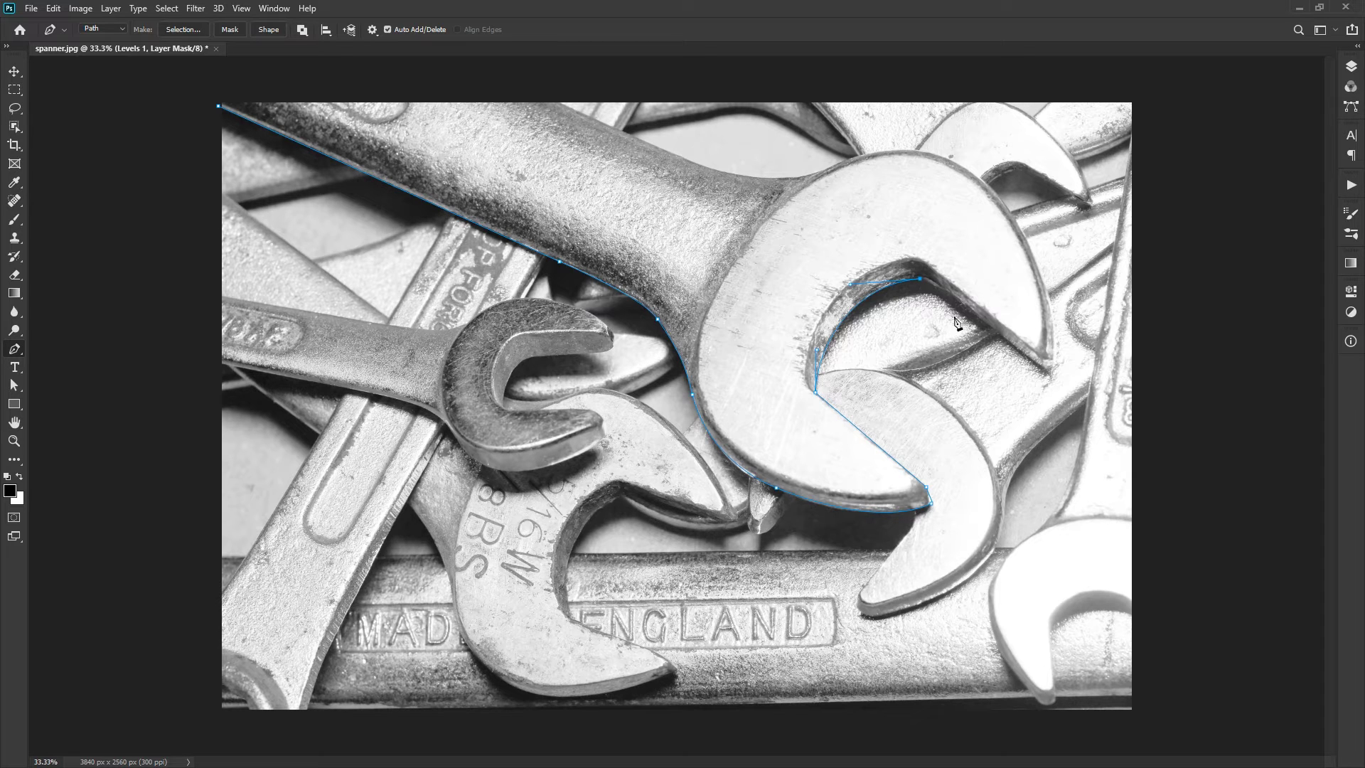
pyautogui.click(1044, 364)
# Step: Trace around the upper jaw's tip and along the outer curve of the head to where it meets the neck
pyautogui.moveTo(1053, 363); pyautogui.dragTo(1057, 352)
pyautogui.click(1018, 223)
pyautogui.click(983, 171)
pyautogui.moveTo(898, 149); pyautogui.dragTo(799, 180)
pyautogui.click(856, 151)
# Step: Trace the handle's upper edge past the canvas border and close the path at its starting point
pyautogui.click(725, 171)
pyautogui.click(579, 112)
pyautogui.click(530, 93)
pyautogui.click(208, 90)
pyautogui.click(219, 106)
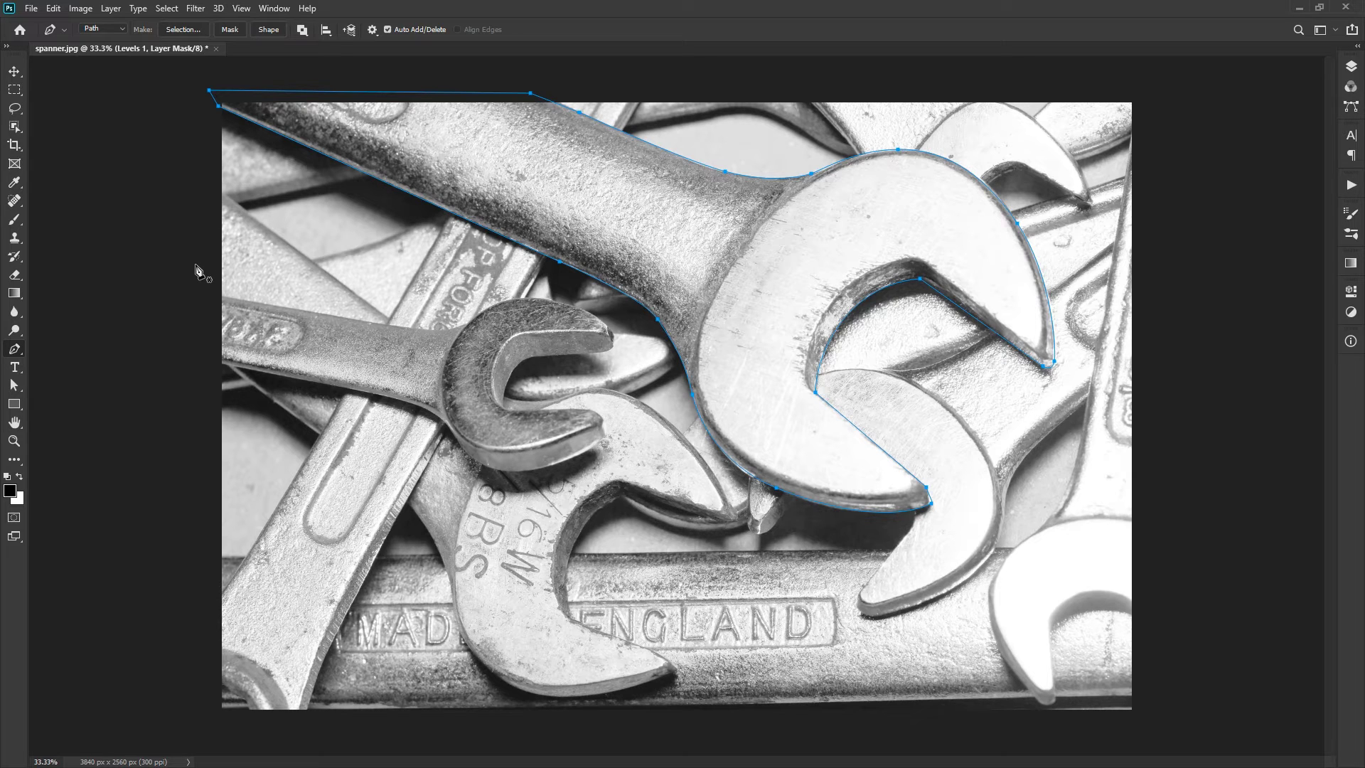
# Step: Reposition the anchor point on the handle's lower edge and try reshaping the curve at the neck
pyautogui.click(15, 388)
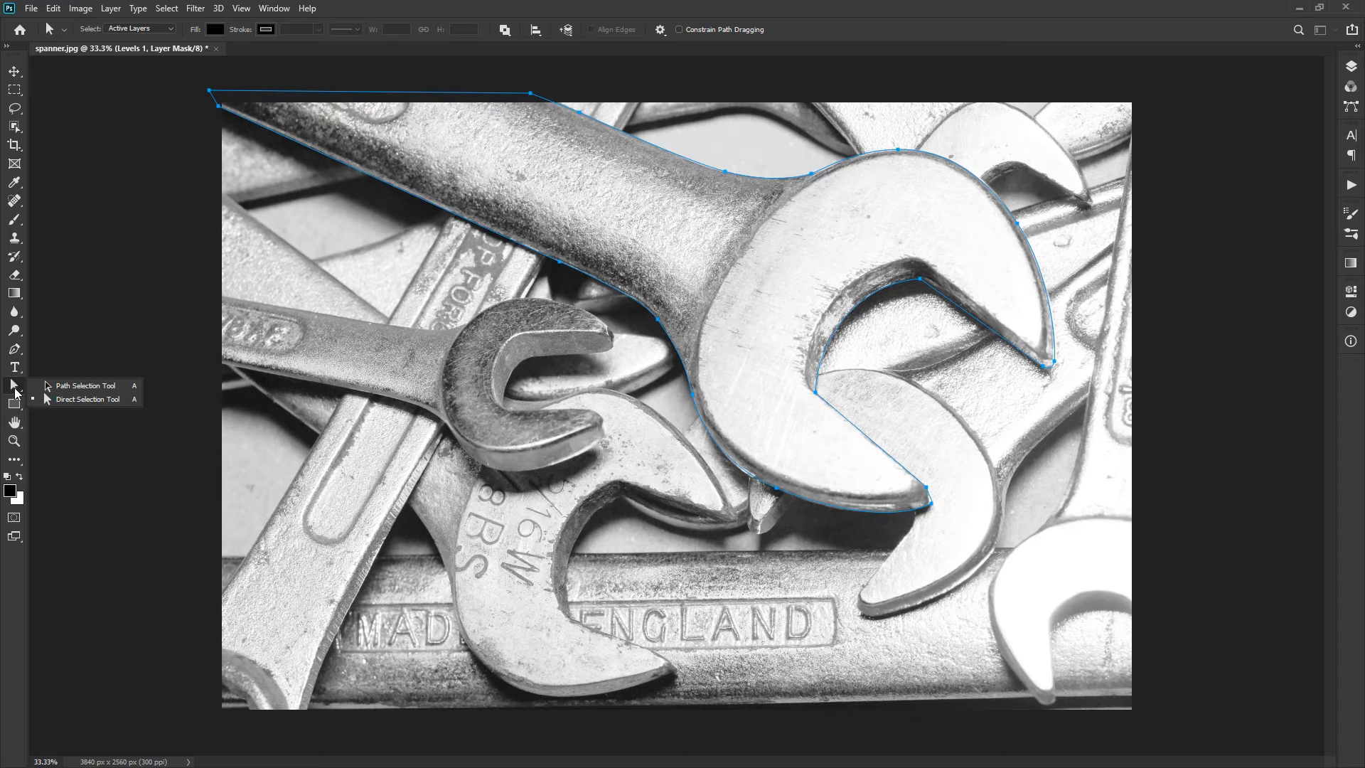
pyautogui.click(14, 350)
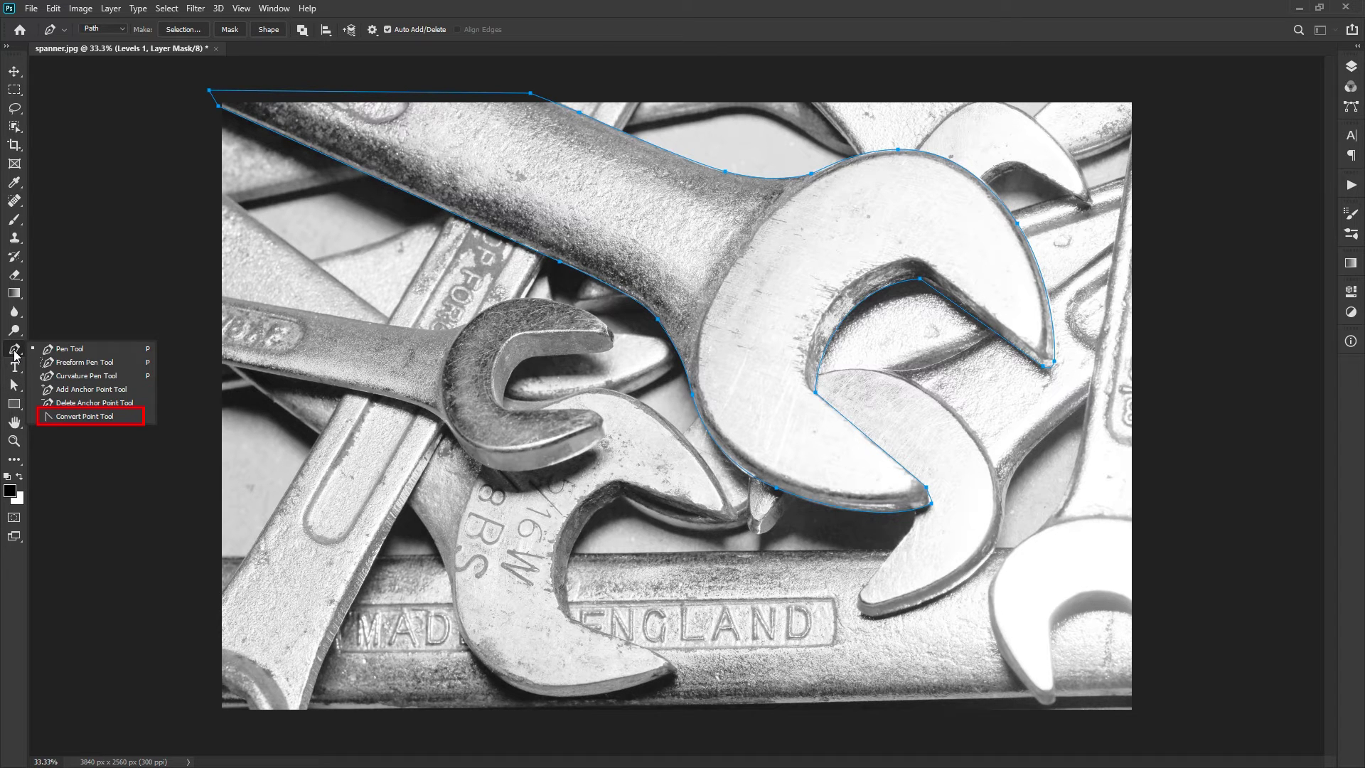
pyautogui.click(340, 322)
pyautogui.moveTo(556, 269); pyautogui.dragTo(552, 267)
pyautogui.click(674, 341)
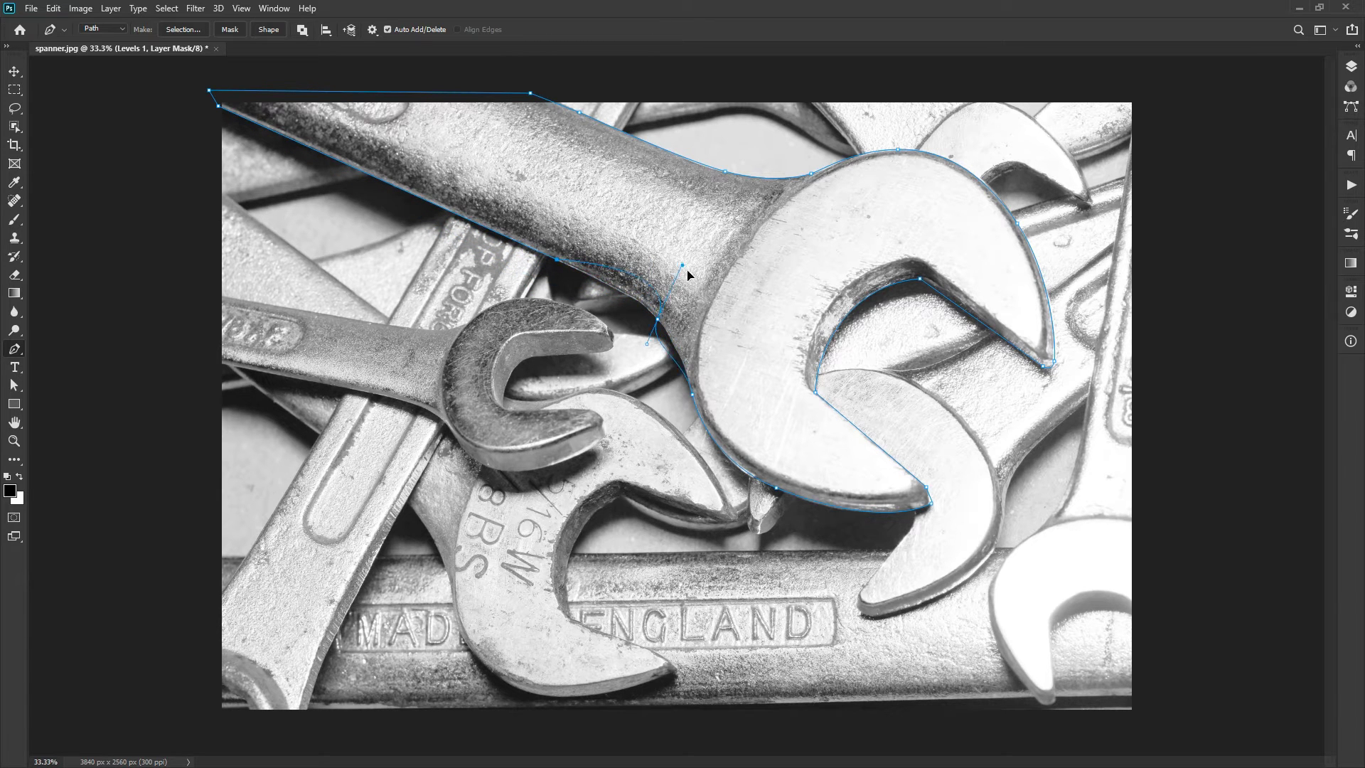
pyautogui.moveTo(654, 322); pyautogui.dragTo(654, 317)
pyautogui.moveTo(672, 341); pyautogui.dragTo(629, 378)
# Step: Refit the neck anchor point and its direction handles to the spanner's edge, adjusting the point below it as well
pyautogui.moveTo(656, 315); pyautogui.dragTo(597, 310)
pyautogui.moveTo(598, 310); pyautogui.dragTo(625, 285)
pyautogui.moveTo(637, 370); pyautogui.dragTo(703, 293)
pyautogui.click(673, 340)
pyautogui.moveTo(655, 316); pyautogui.dragTo(679, 354)
pyautogui.moveTo(692, 396); pyautogui.dragTo(707, 443)
# Step: Add and remove anchor points along the neck and head edge using the Pen tool's automatic add/delete behavior
pyautogui.click(604, 283)
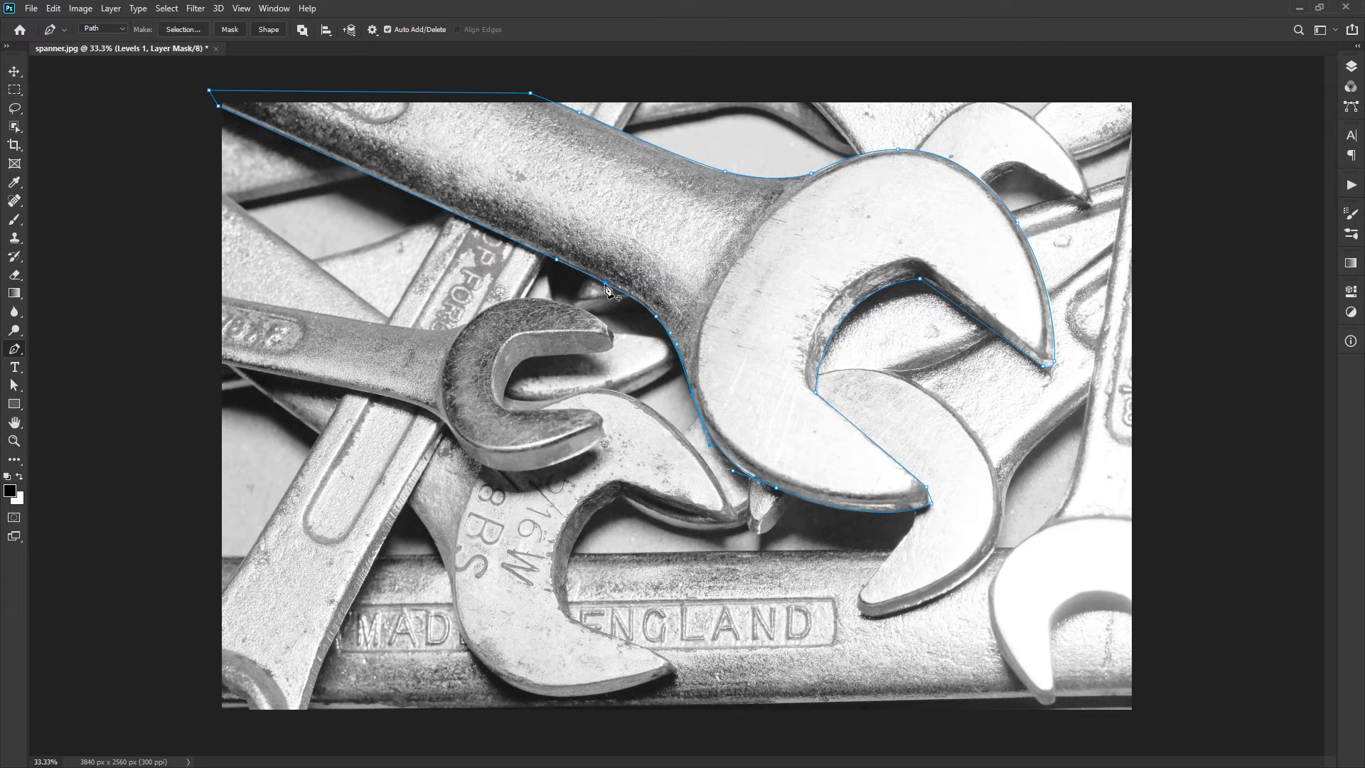
pyautogui.click(678, 356)
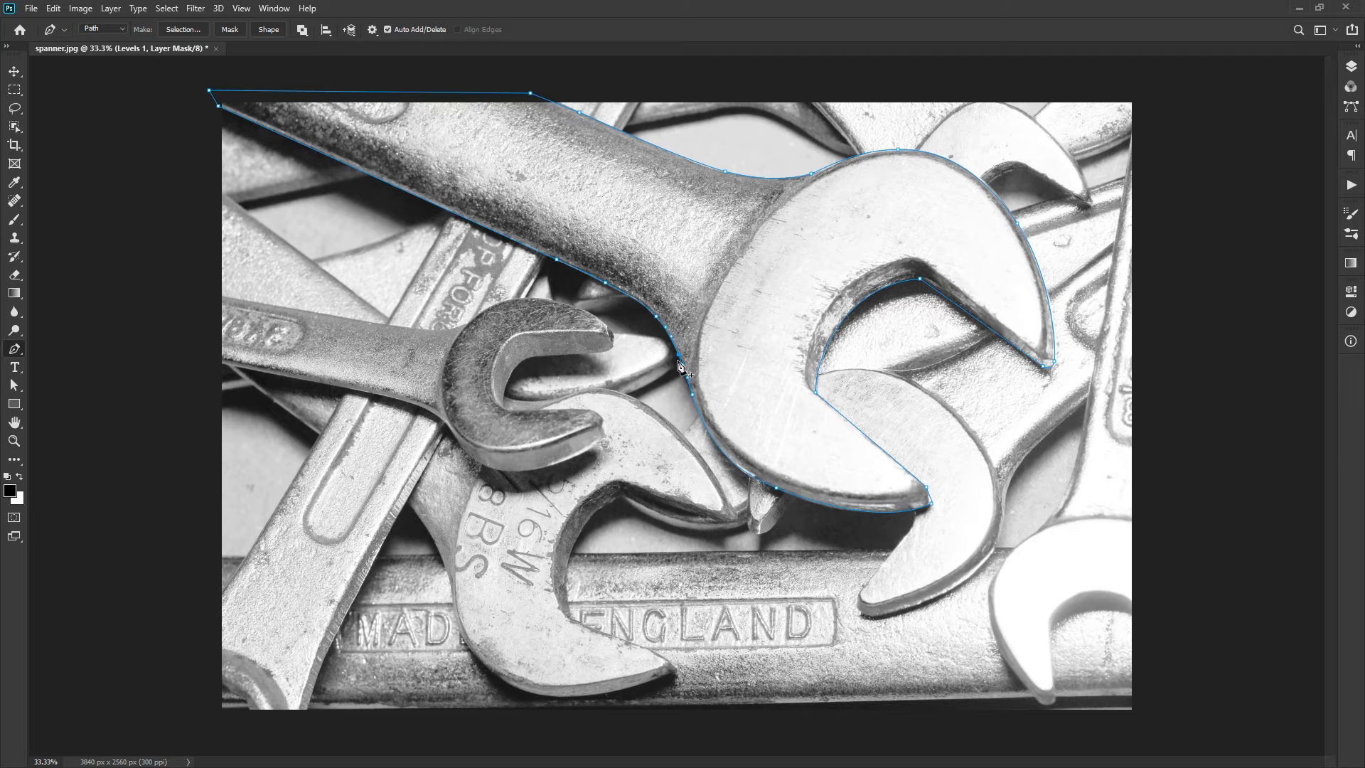
pyautogui.click(711, 436)
pyautogui.click(678, 357)
pyautogui.click(692, 393)
pyautogui.click(704, 424)
pyautogui.click(700, 418)
pyautogui.click(690, 393)
# Step: Turn off Auto Add/Delete and add anchor points on the neck and the handle's lower edge with the Add Anchor Point Tool
pyautogui.click(388, 29)
pyautogui.rightClick(13, 354)
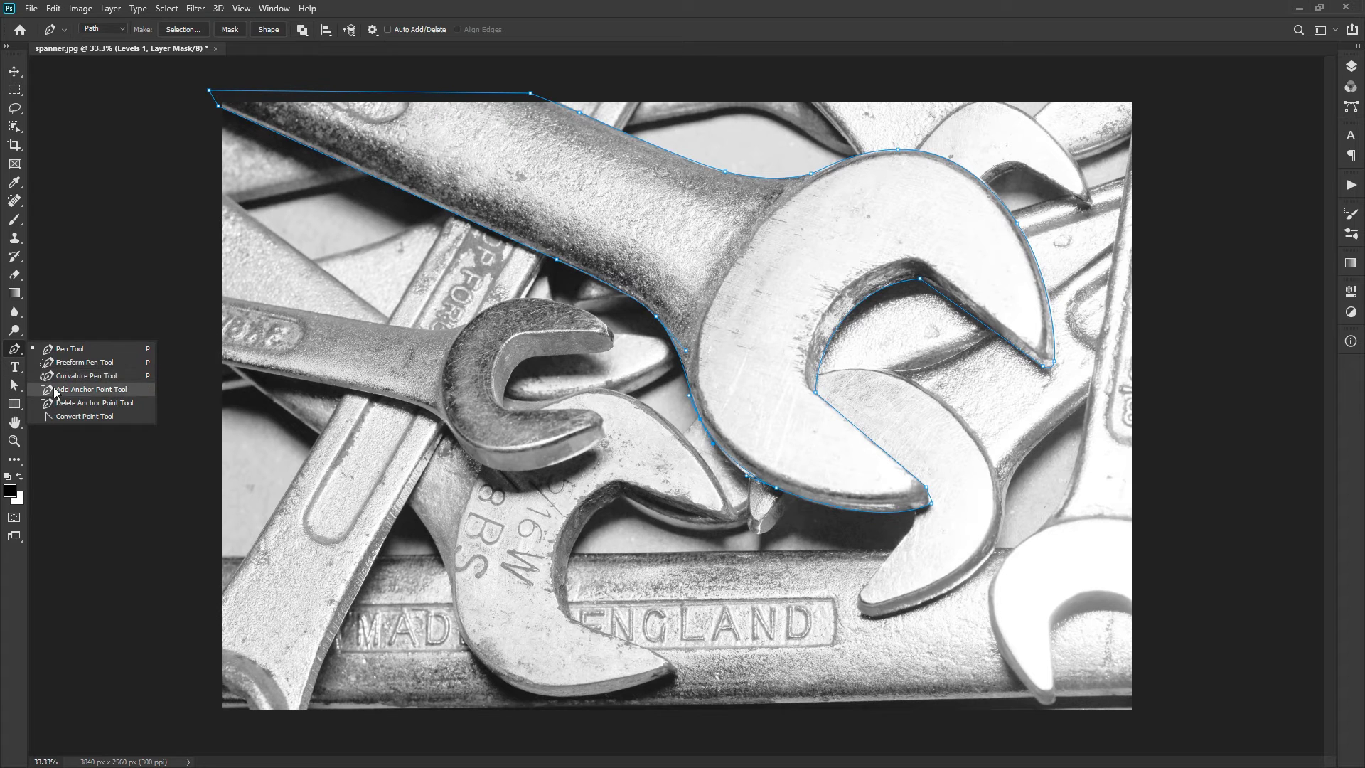
pyautogui.click(82, 390)
pyautogui.click(685, 375)
pyautogui.click(424, 200)
pyautogui.click(314, 150)
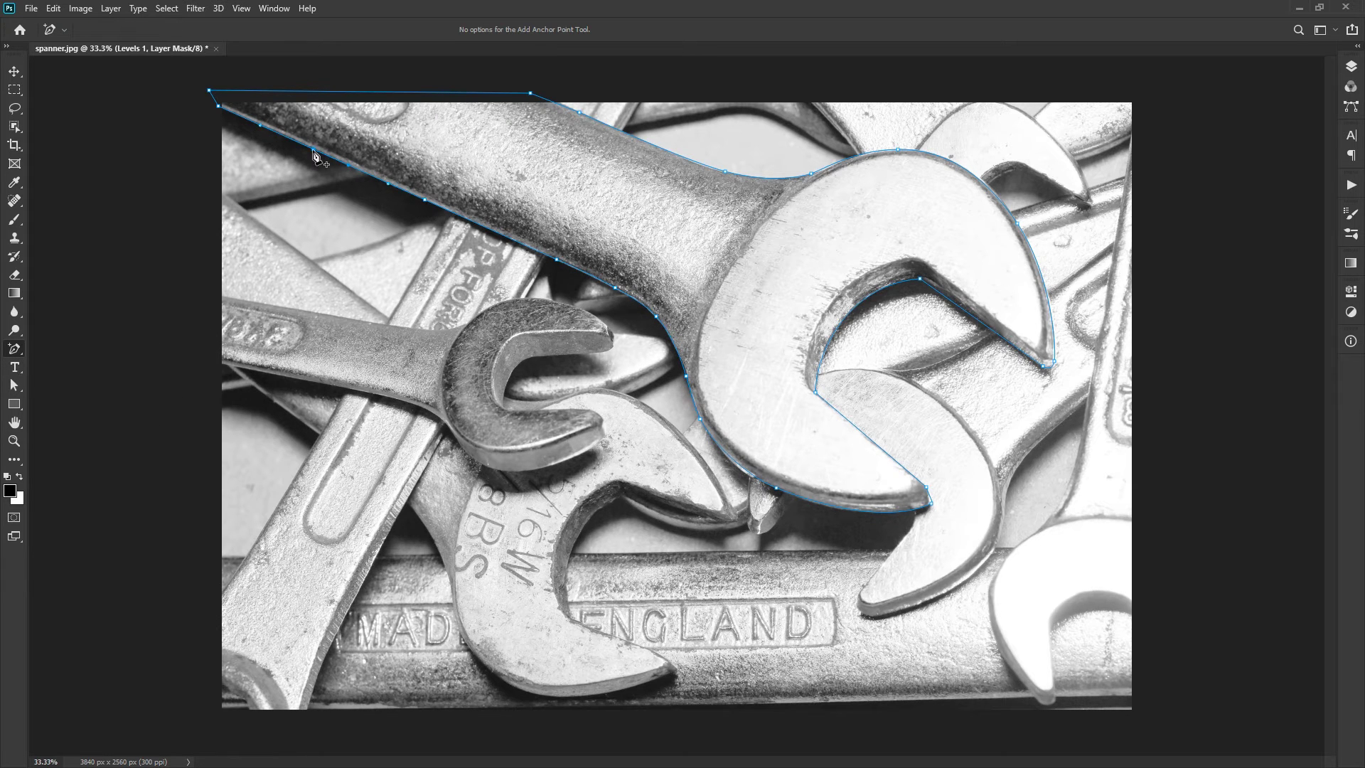
# Step: Remove the extra anchor point on the handle's lower edge with the Delete Anchor Point Tool and return to the Pen Tool
pyautogui.click(14, 349)
pyautogui.click(78, 402)
pyautogui.click(313, 150)
pyautogui.click(14, 349)
pyautogui.click(70, 348)
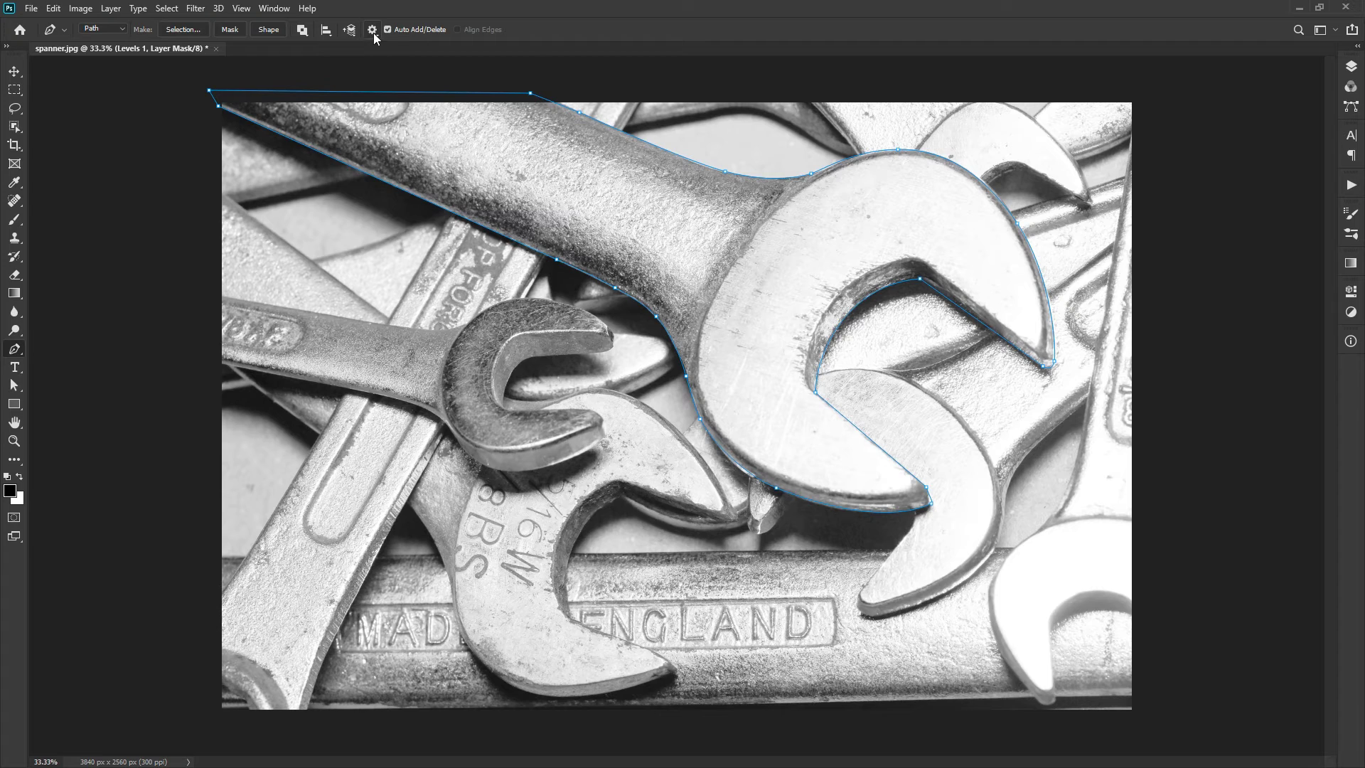
# Step: Try a 3 px path thickness, set it back to 0.5 px and change the path color to Light Red
pyautogui.click(375, 33)
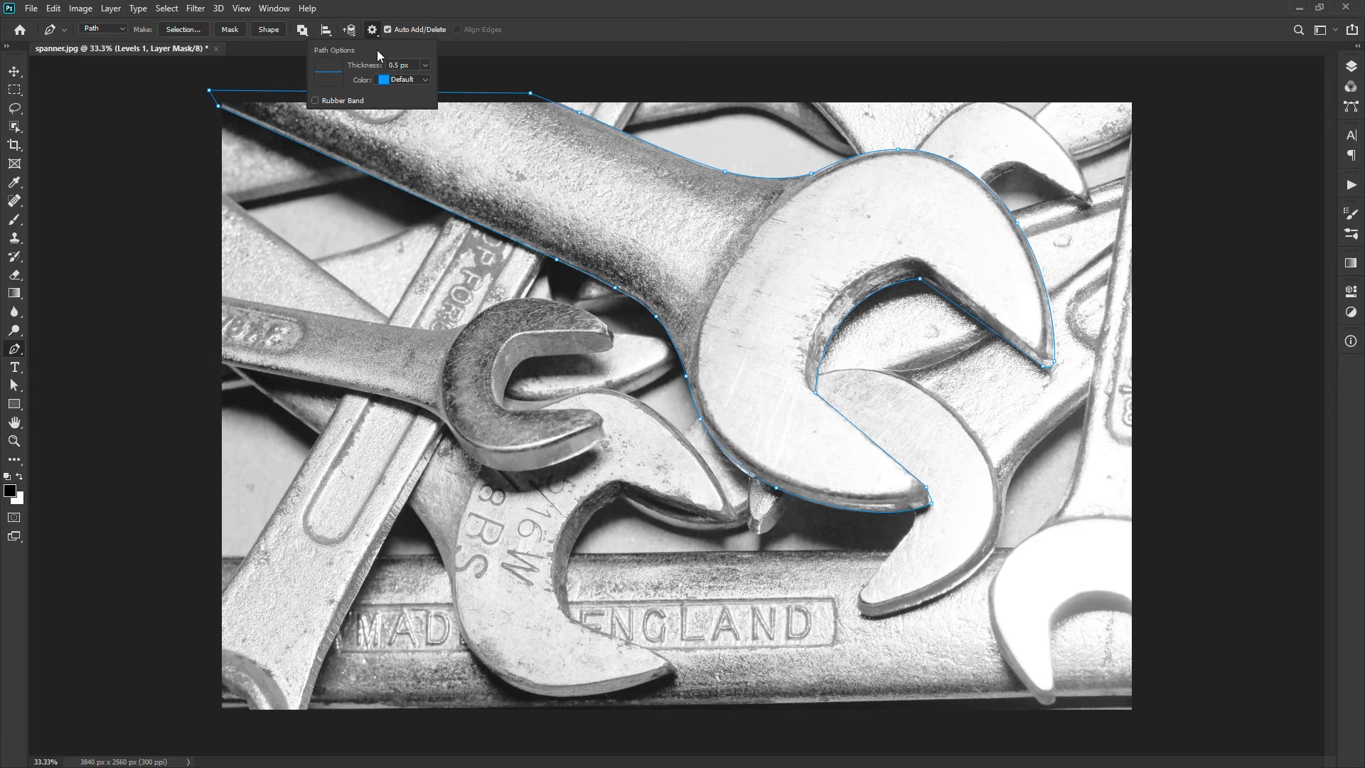
pyautogui.click(425, 66)
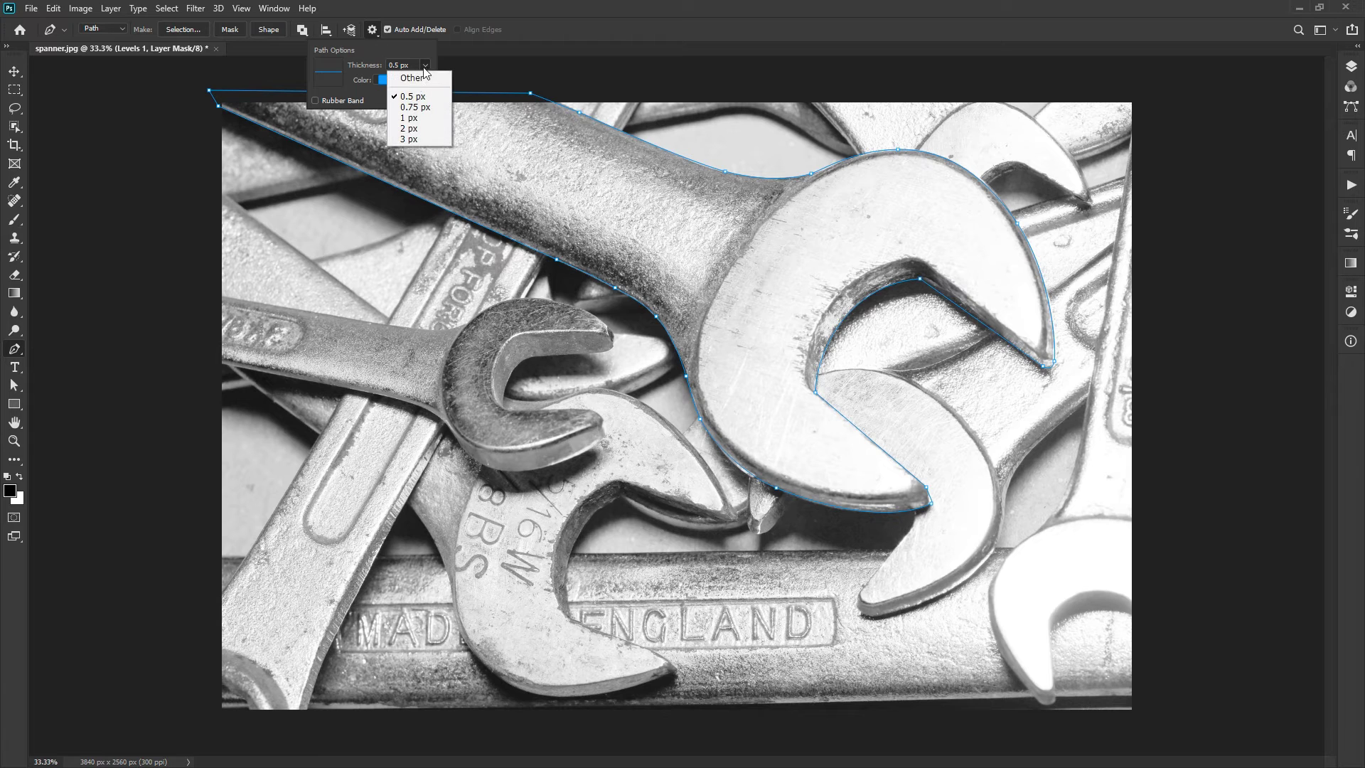
pyautogui.click(410, 140)
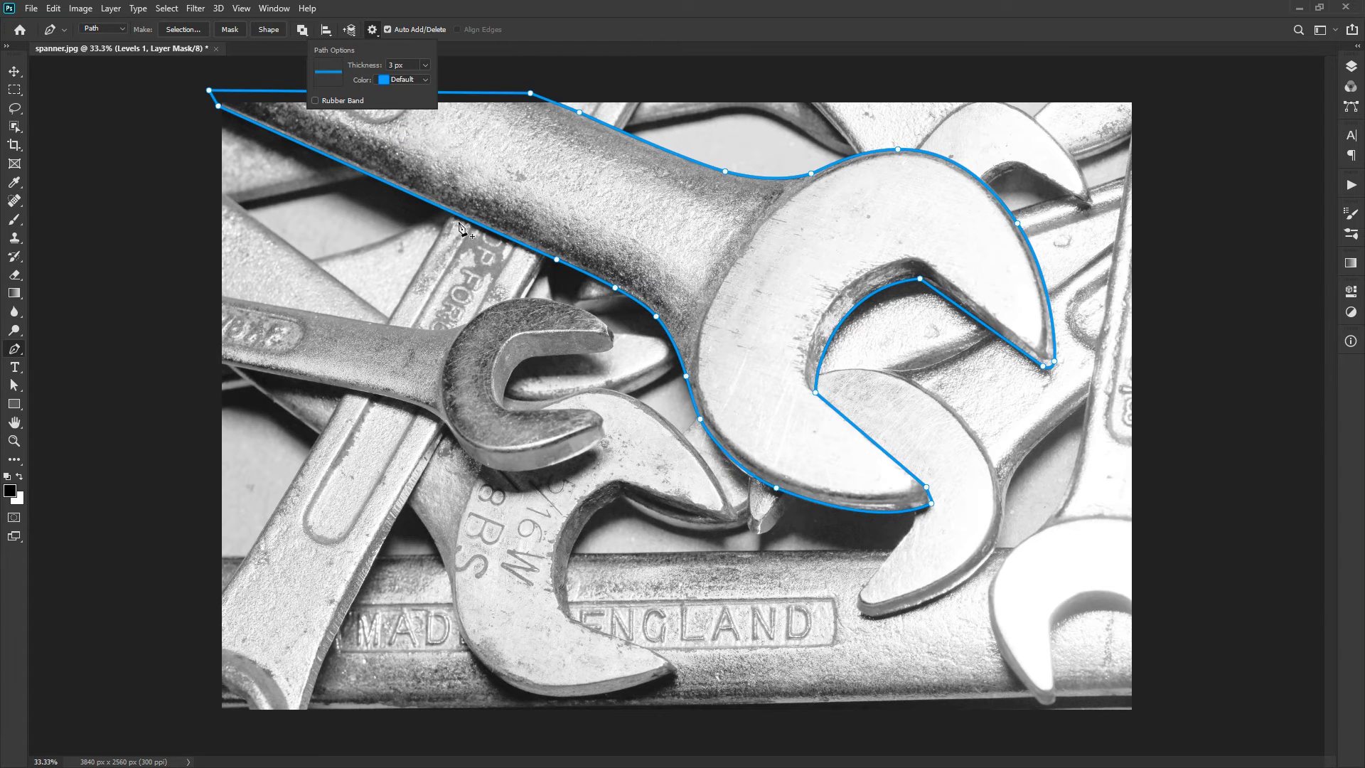
pyautogui.click(424, 66)
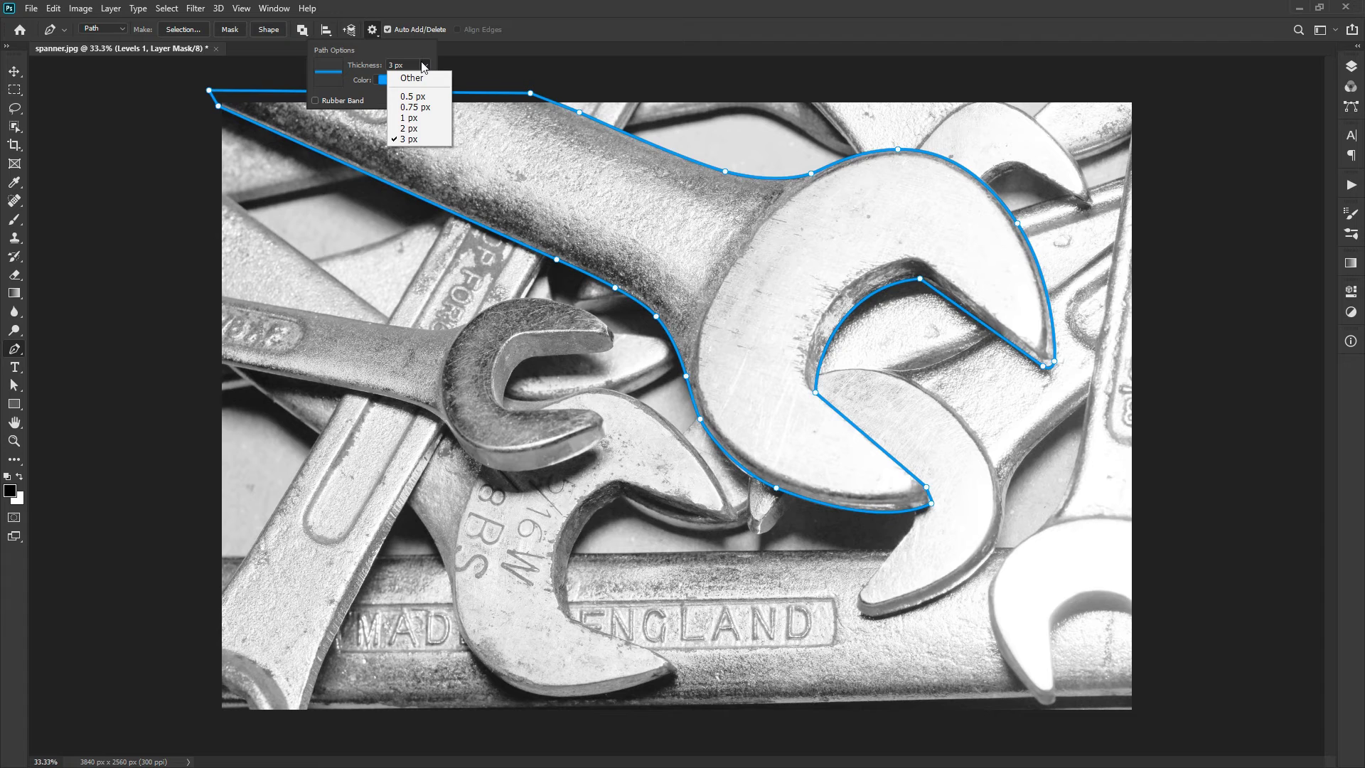
pyautogui.click(419, 96)
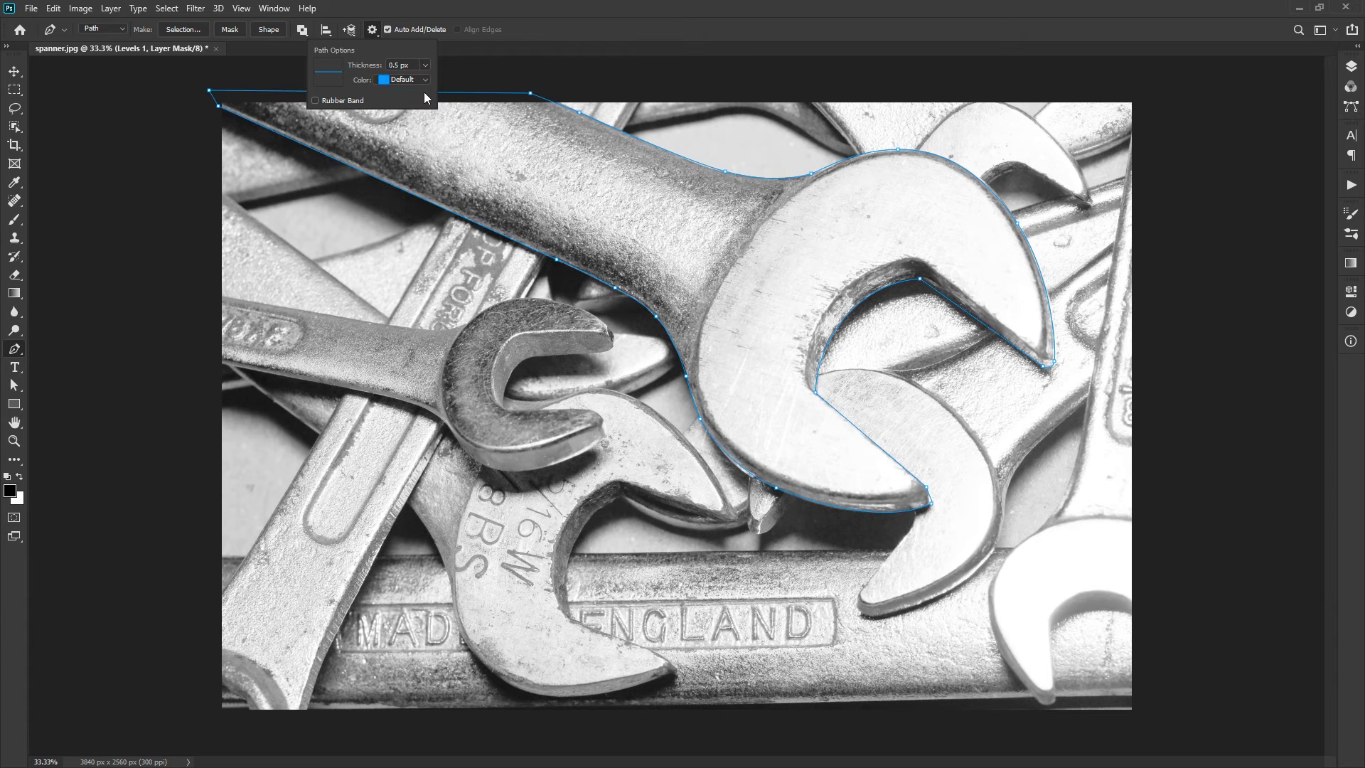
pyautogui.click(386, 82)
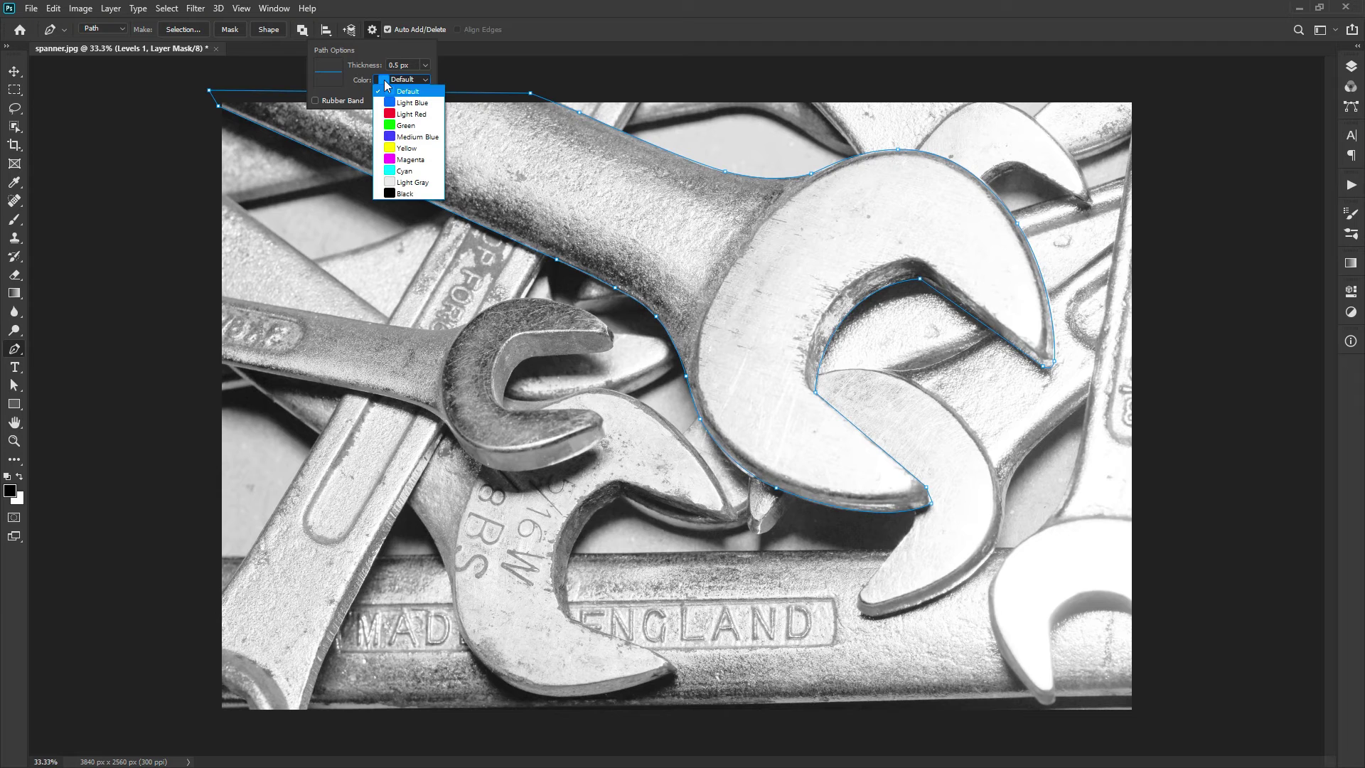
pyautogui.click(392, 115)
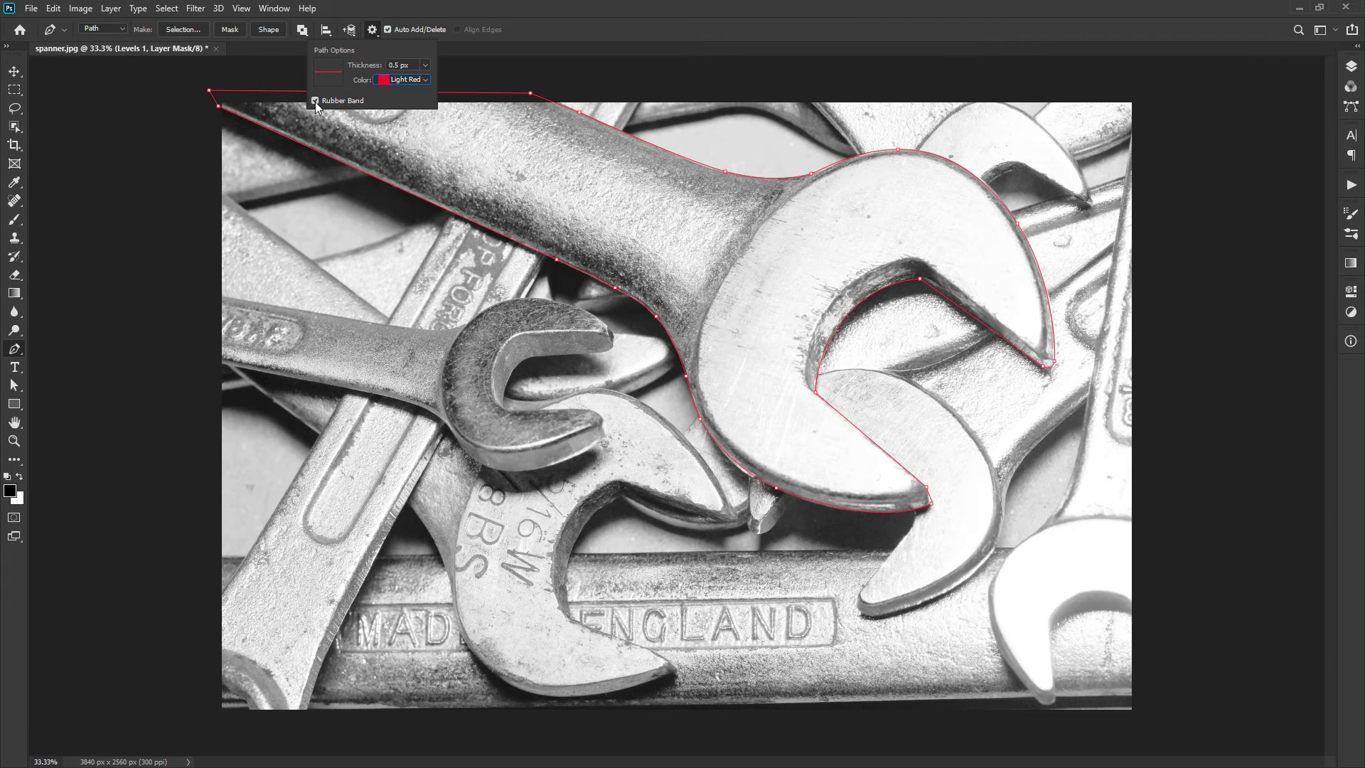
# Step: Delete the existing work path around the large spanner
pyautogui.click(1351, 107)
pyautogui.moveTo(1251, 84); pyautogui.dragTo(1314, 746)
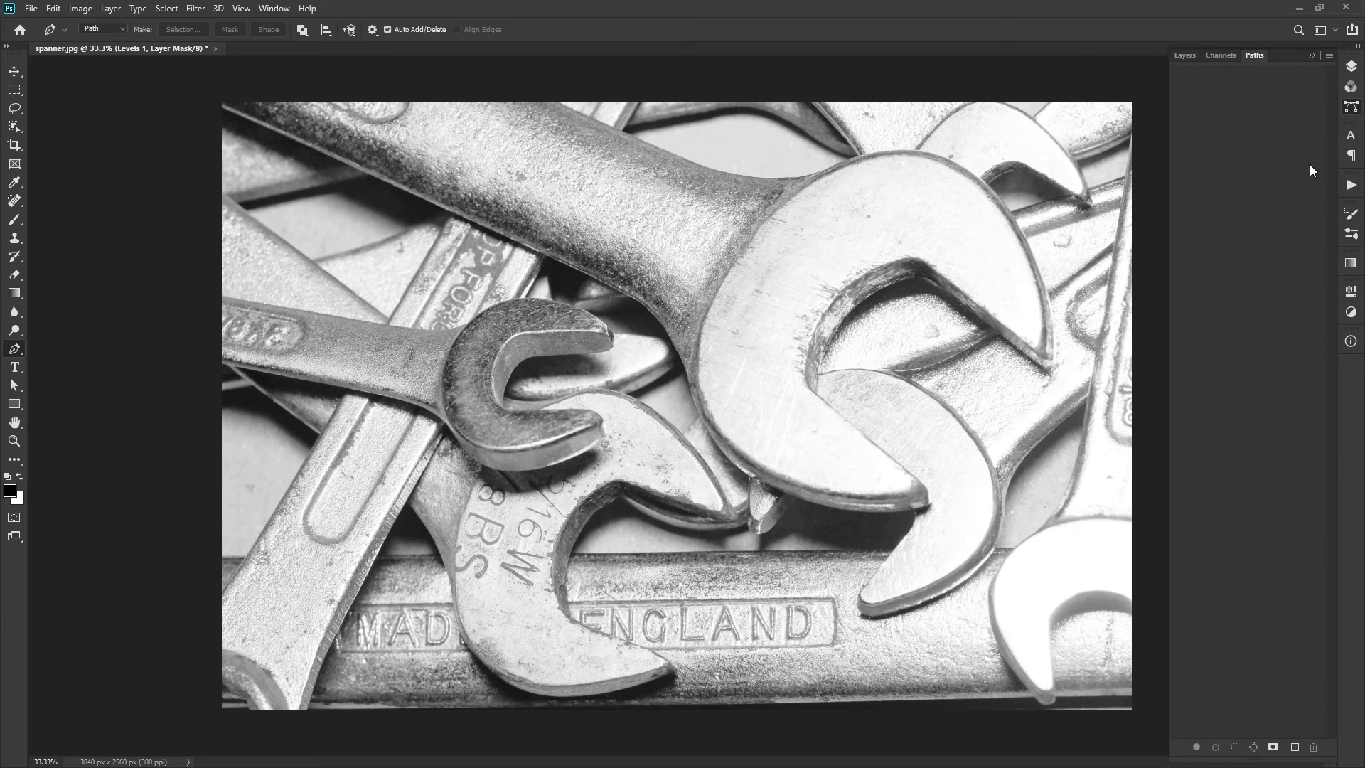
pyautogui.click(1351, 108)
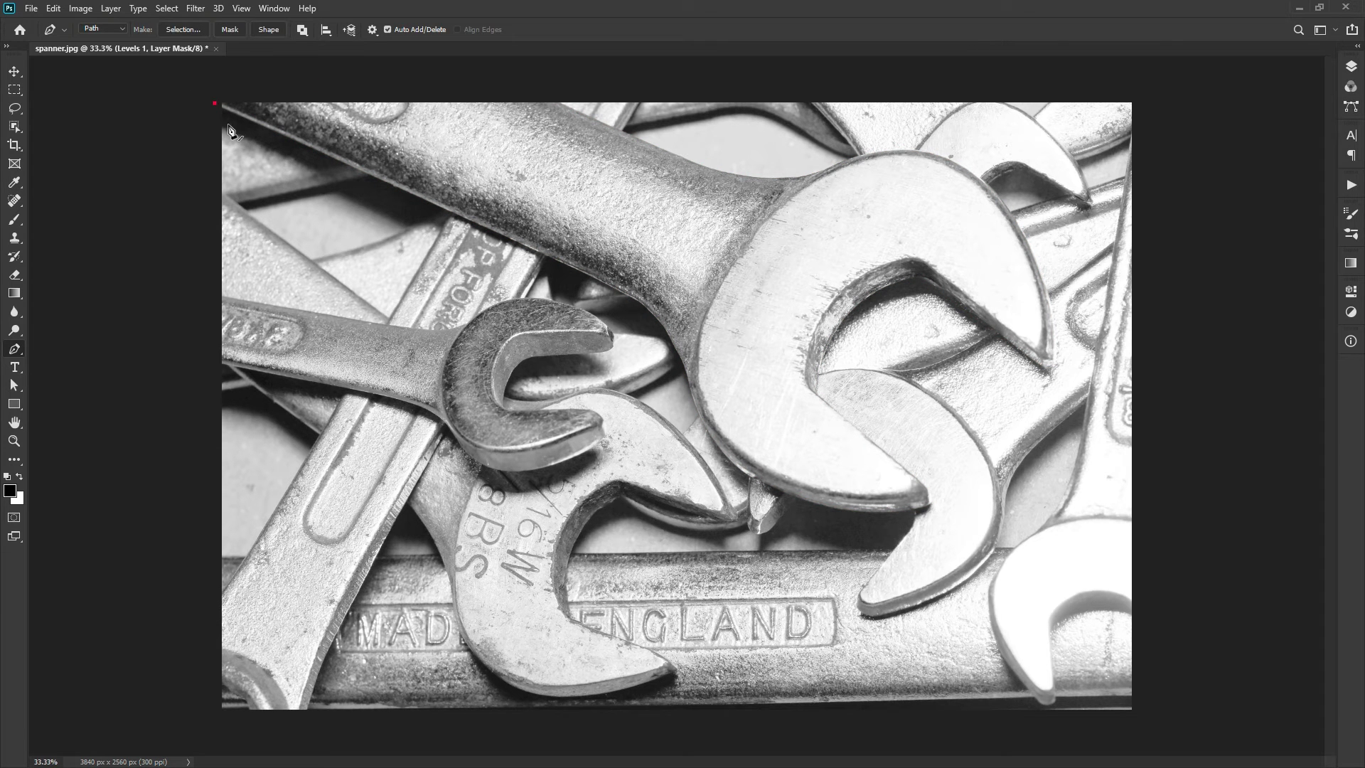
# Step: Begin a new path along the lower edge of the large spanner's handle and curve it into the neck
pyautogui.click(566, 264)
pyautogui.click(638, 295)
pyautogui.click(653, 315)
pyautogui.click(670, 335)
pyautogui.click(684, 353)
# Step: Extend the new path with curved points around the bottom of the head and along the lower jaw's underside
pyautogui.click(695, 401)
pyautogui.click(708, 448)
pyautogui.click(742, 476)
pyautogui.click(781, 489)
pyautogui.click(819, 504)
pyautogui.click(890, 512)
# Step: Trace the new path around the lower jaw's tip, through the mouth opening and out to the upper jaw's tip
pyautogui.moveTo(933, 505); pyautogui.dragTo(916, 488)
pyautogui.click(817, 395)
pyautogui.moveTo(921, 277); pyautogui.dragTo(1023, 264)
pyautogui.keyDown('alt'); pyautogui.click(921, 277); pyautogui.keyUp('alt')
pyautogui.click(1042, 364)
# Step: Trace the top of the head and the handle's upper edge, closing the new path at its starting point
pyautogui.moveTo(919, 149); pyautogui.dragTo(863, 138)
pyautogui.click(815, 174)
pyautogui.moveTo(668, 151); pyautogui.dragTo(580, 114)
pyautogui.click(547, 96)
pyautogui.click(215, 94)
pyautogui.click(216, 103)
# Step: Refine the anchor points and handles along the top of the head to fit the spanner's outline
pyautogui.keyDown('ctrl'); pyautogui.click(918, 151); pyautogui.keyUp('ctrl')
pyautogui.moveTo(862, 140); pyautogui.dragTo(917, 150)
pyautogui.click(1002, 192)
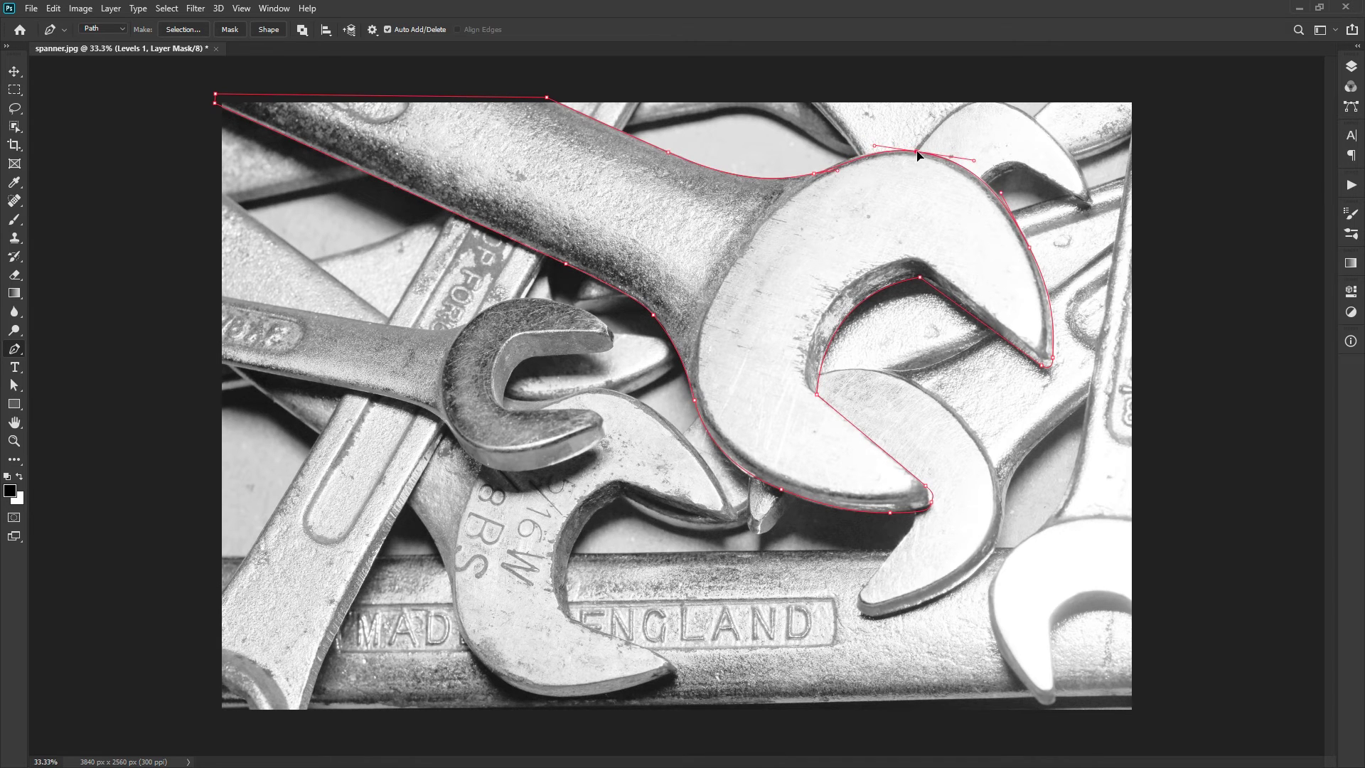
pyautogui.moveTo(836, 172); pyautogui.dragTo(821, 174)
# Step: Convert the path into a new anti-aliased selection with a feather radius of 0 pixels
pyautogui.click(191, 30)
pyautogui.moveTo(1247, 437); pyautogui.dragTo(620, 290)
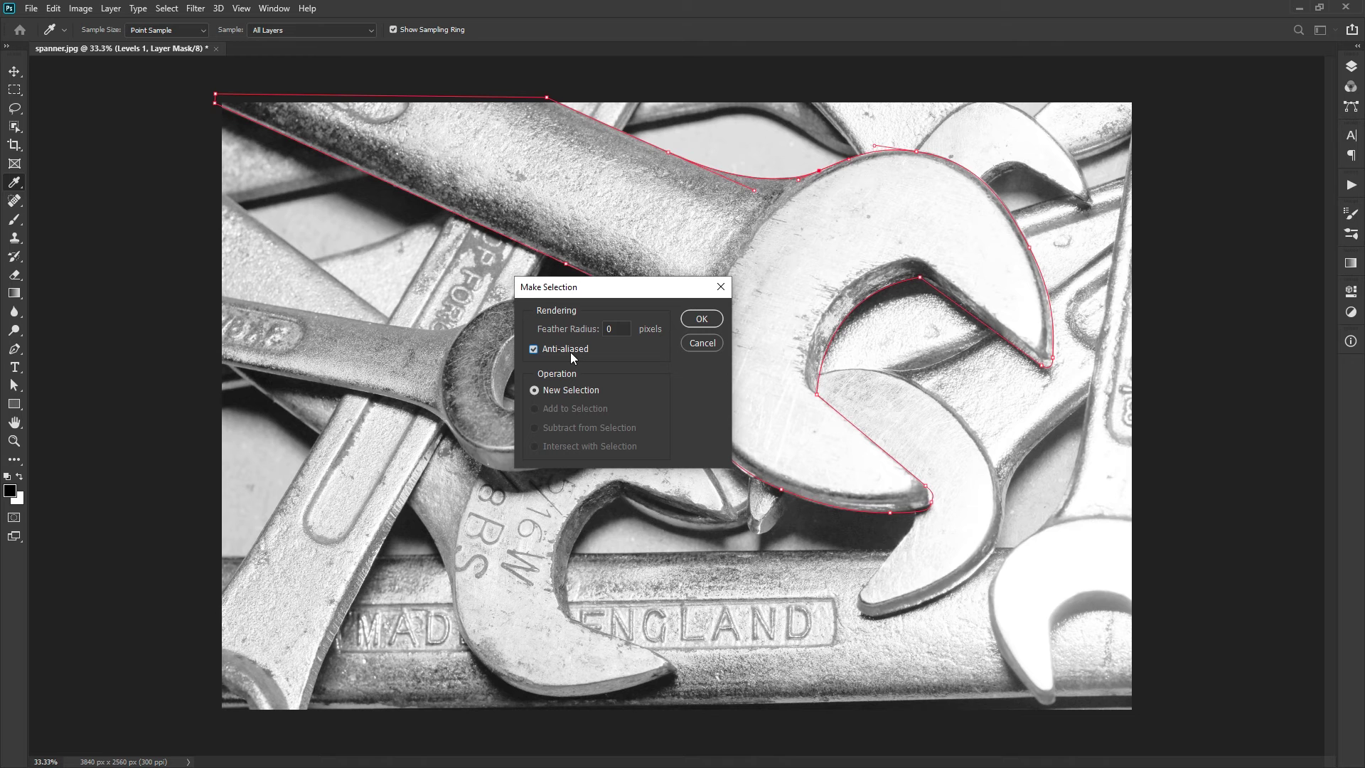
pyautogui.click(698, 323)
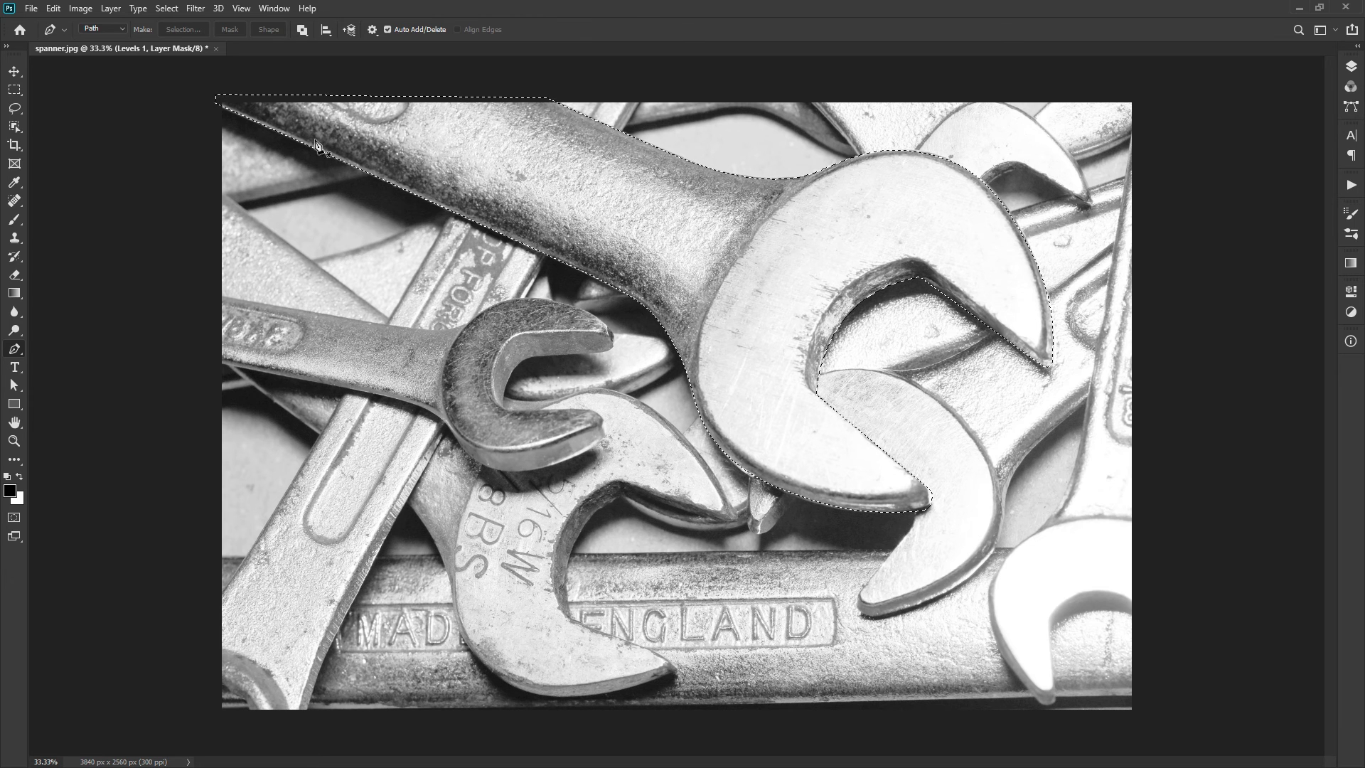
pyautogui.click(354, 37)
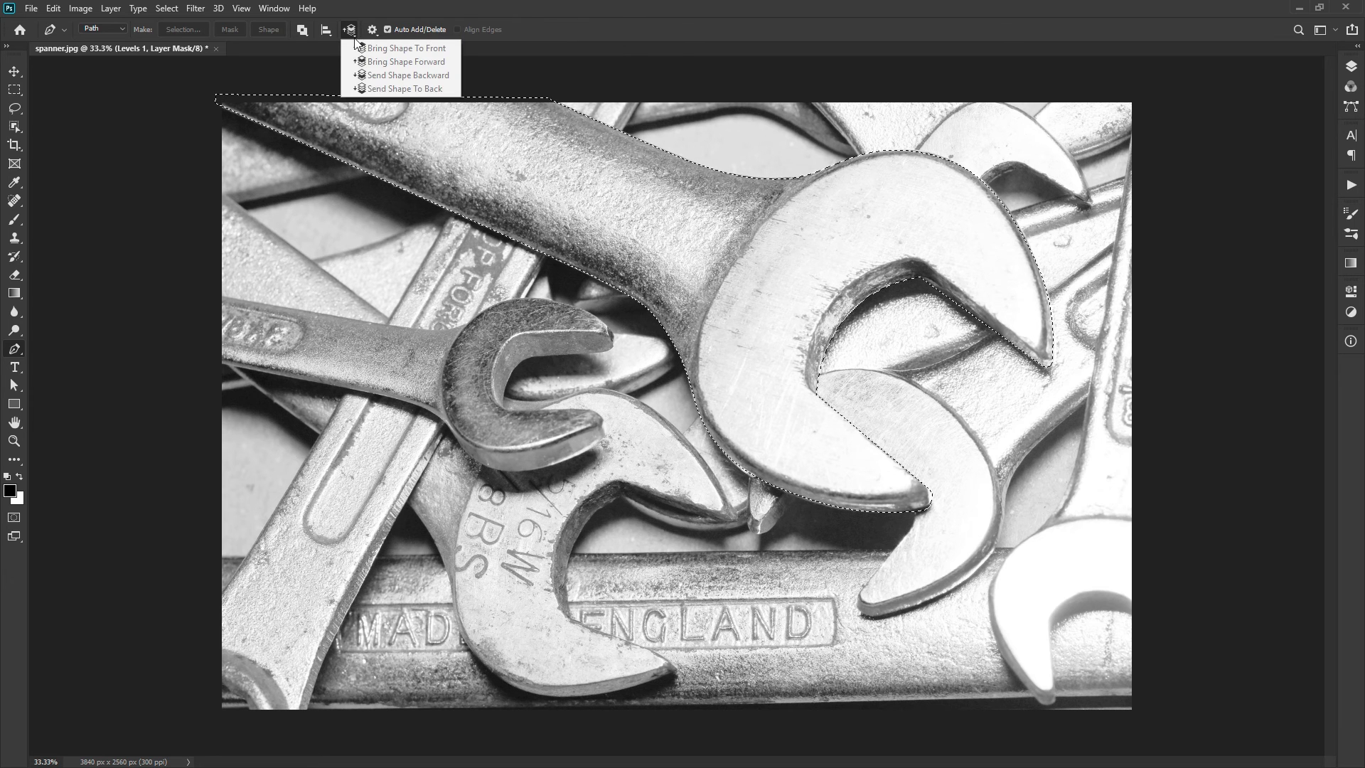
pyautogui.click(330, 35)
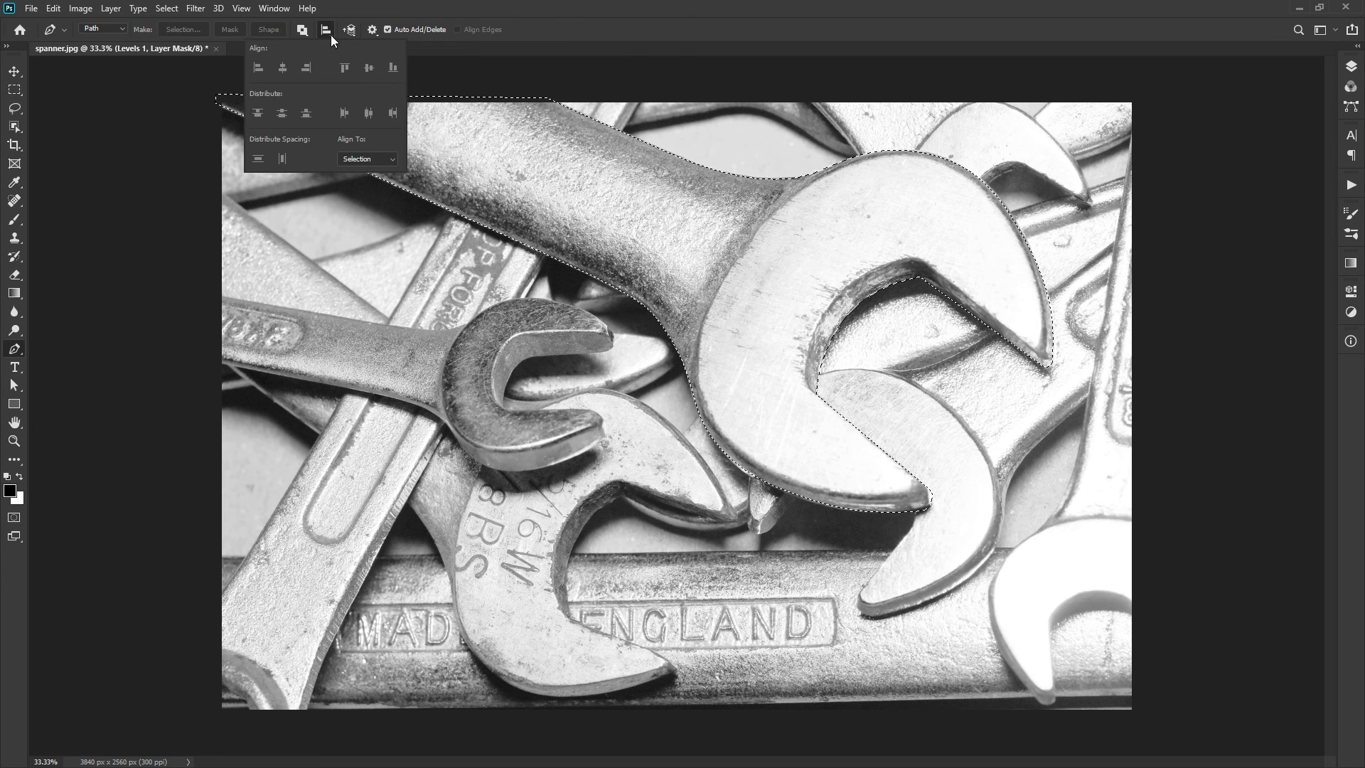
pyautogui.click(307, 33)
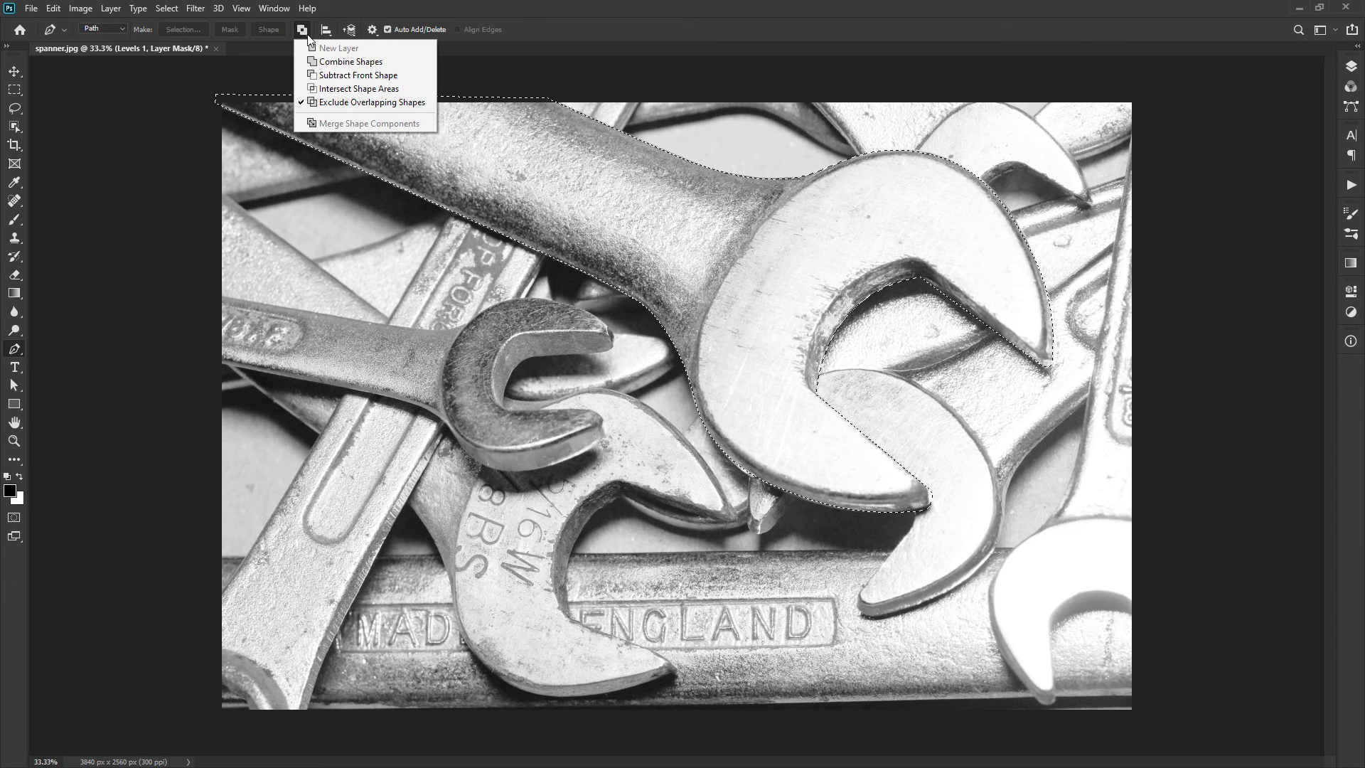
pyautogui.click(307, 33)
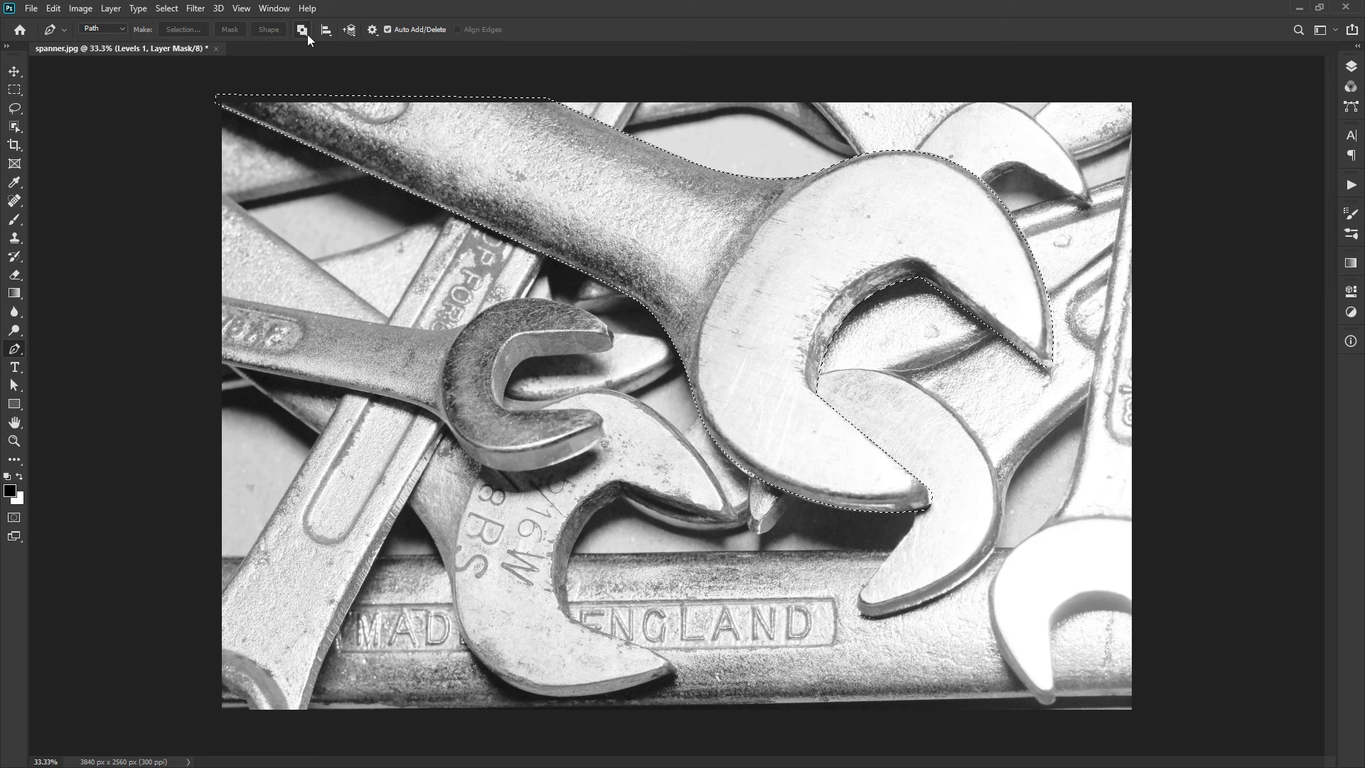